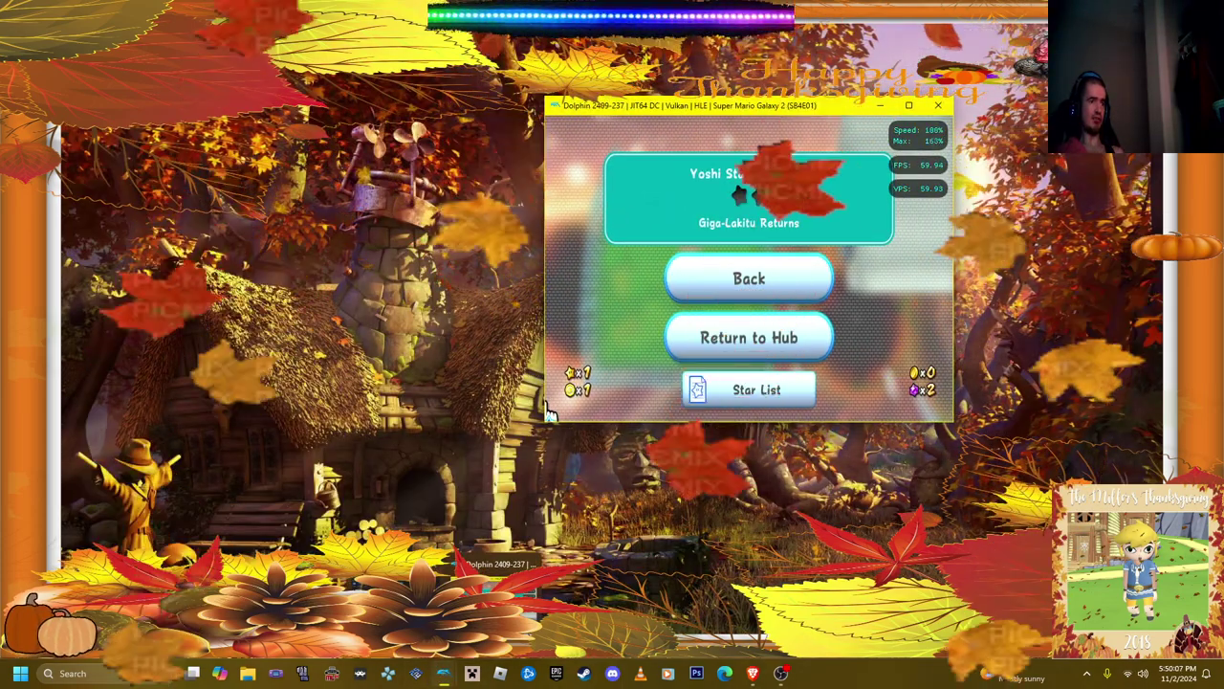
Step: Save the paused Yoshi Station Galaxy state to the selected slot, then restore fullscreen
{"action": "key", "text": "alt+Tab"}
{"action": "left_click_drag", "start_coordinate": [332, 79], "coordinate": [200, 79]}
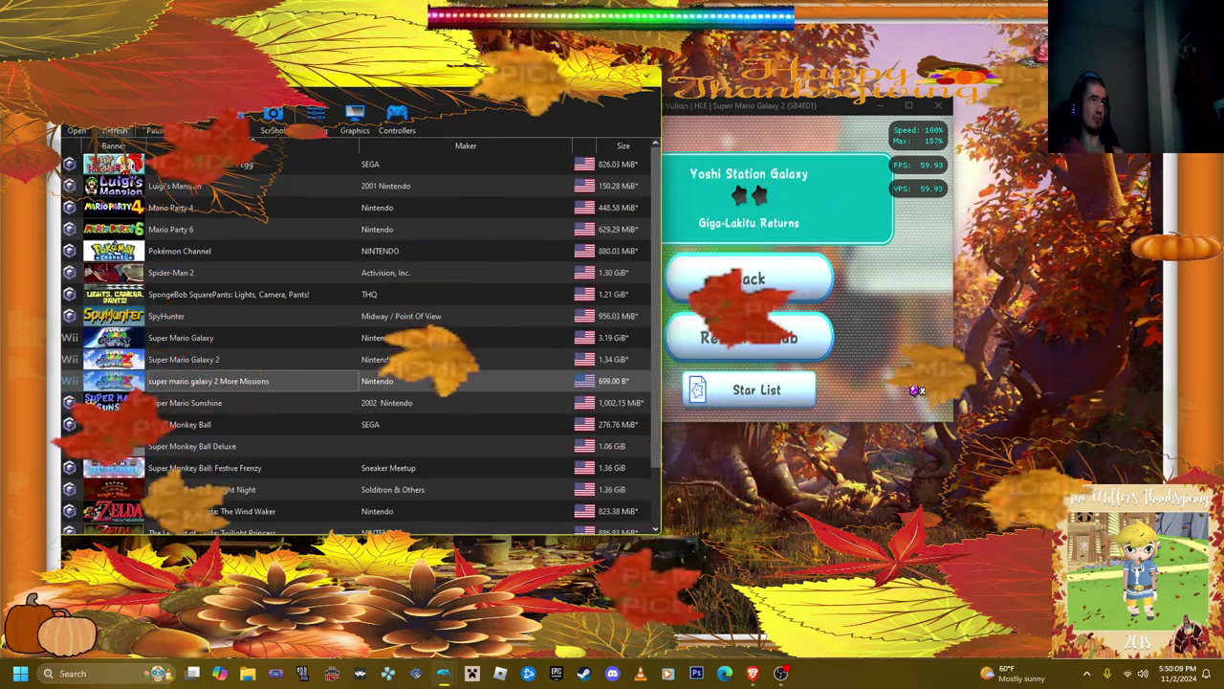
{"action": "left_click", "coordinate": [107, 92]}
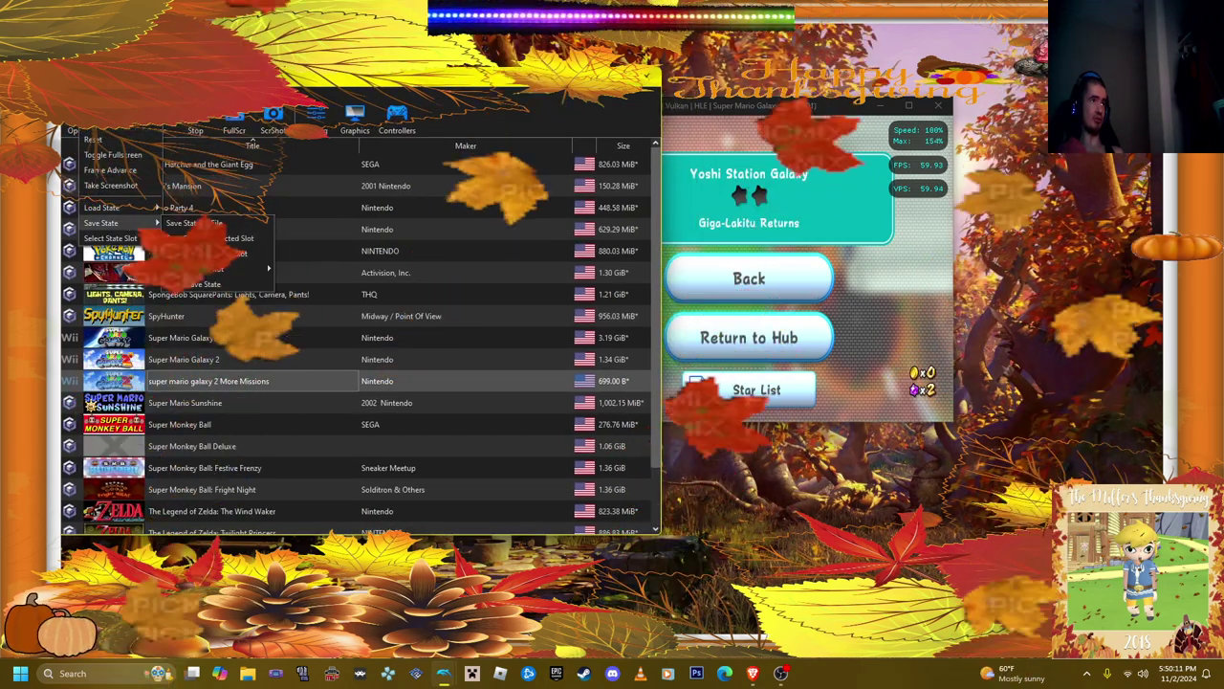
{"action": "left_click", "coordinate": [343, 270]}
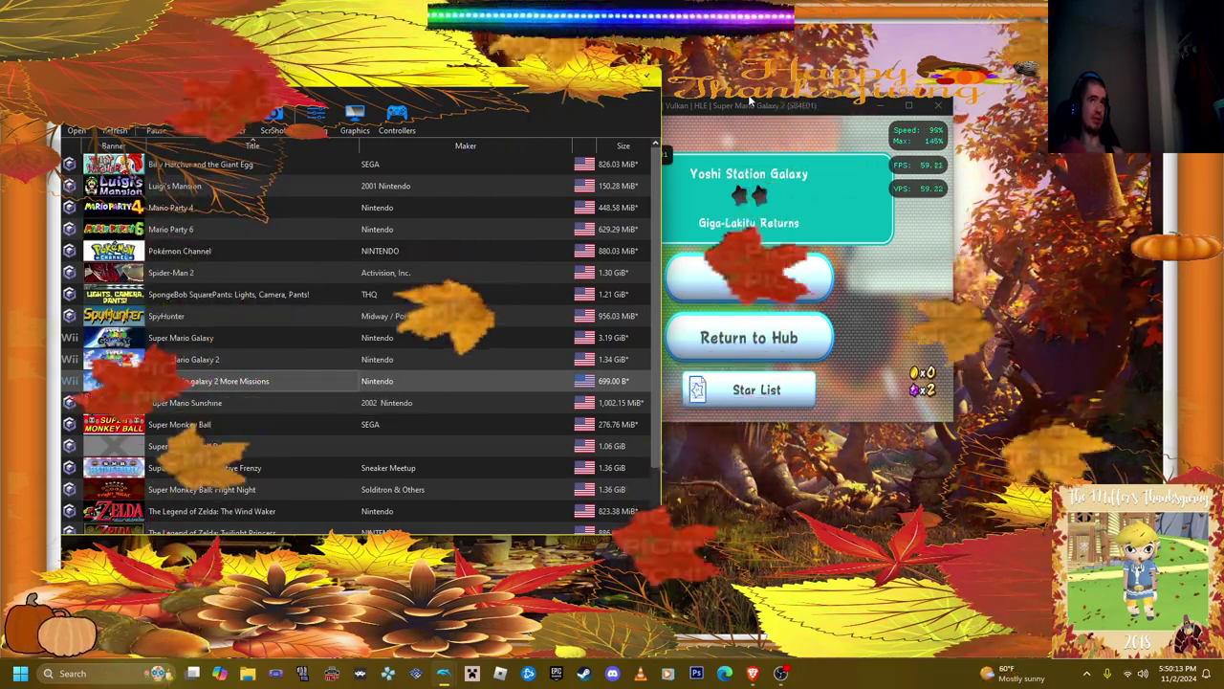
{"action": "key", "text": "alt+Tab"}
{"action": "key", "text": "alt+Return"}
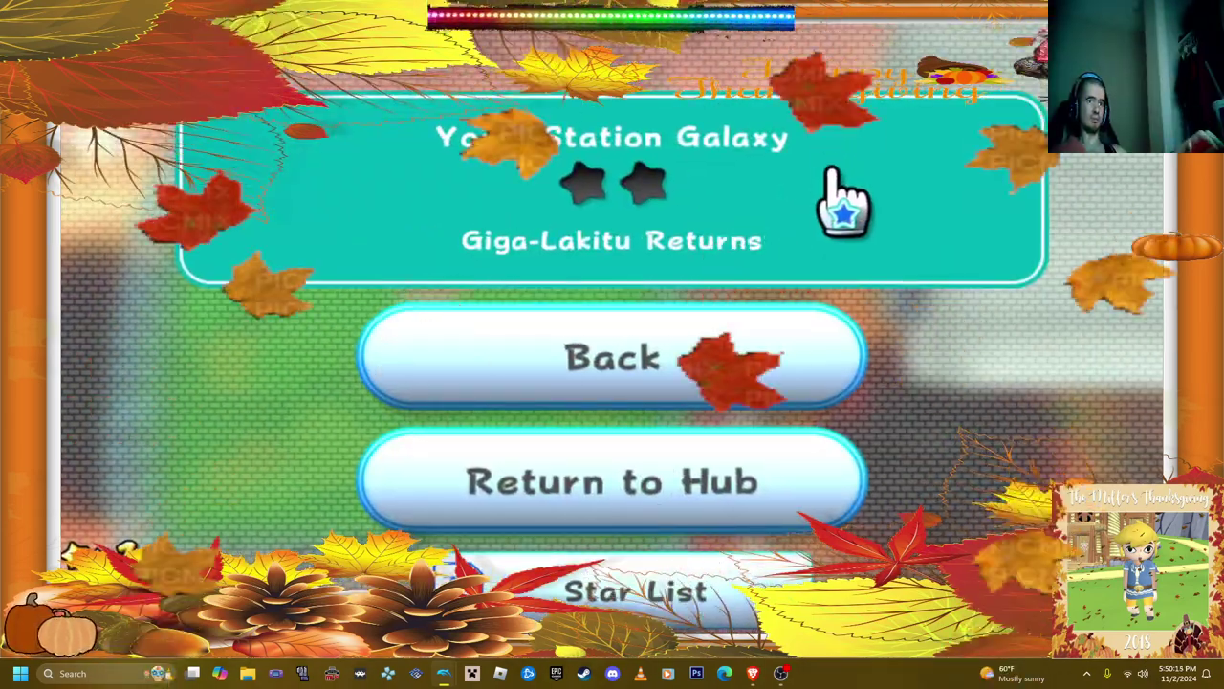
Step: Unpause Yoshi Station Galaxy and play on until Luigi launches from a Launch Star
{"action": "key", "text": "e"}
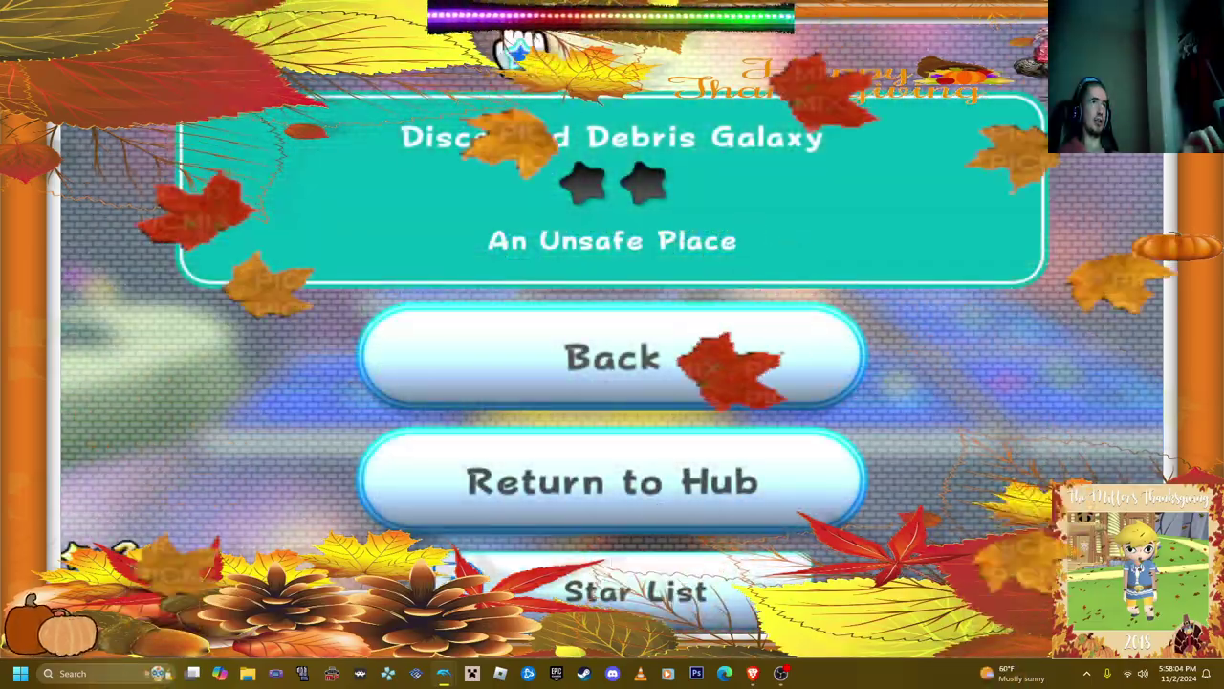
Step: Save the An Unsafe Place mission state to slot 1 and resume fullscreen play
{"action": "key", "text": "alt+Return"}
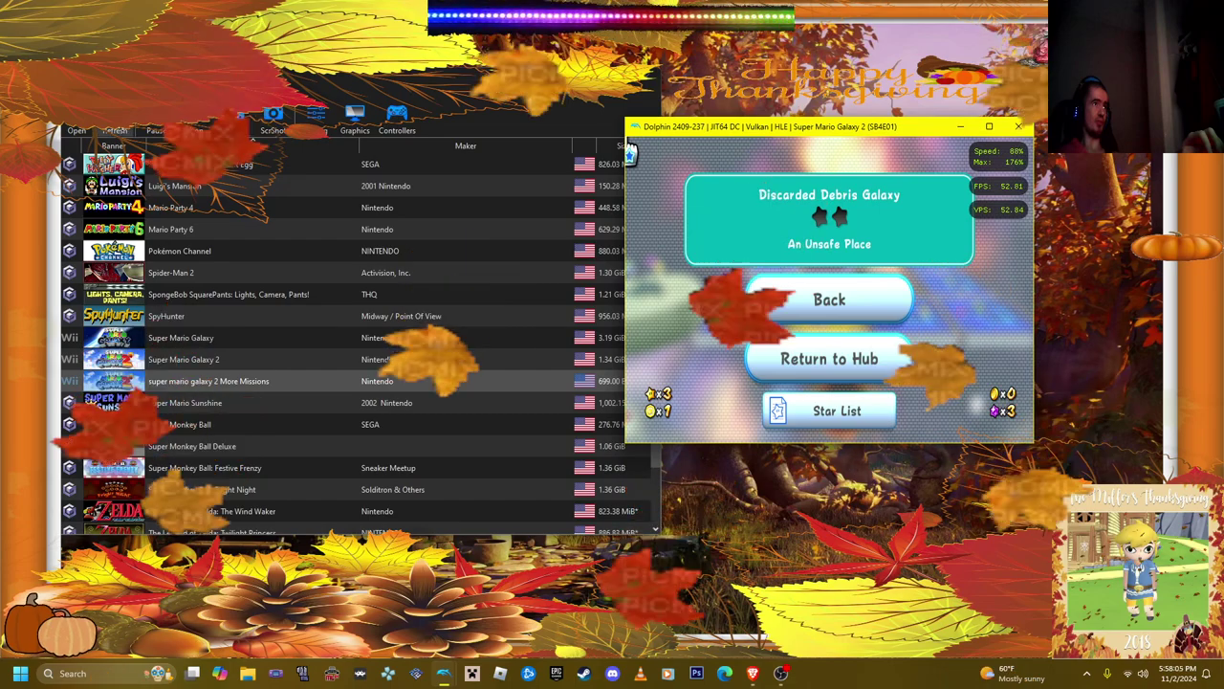
{"action": "left_click", "coordinate": [101, 91]}
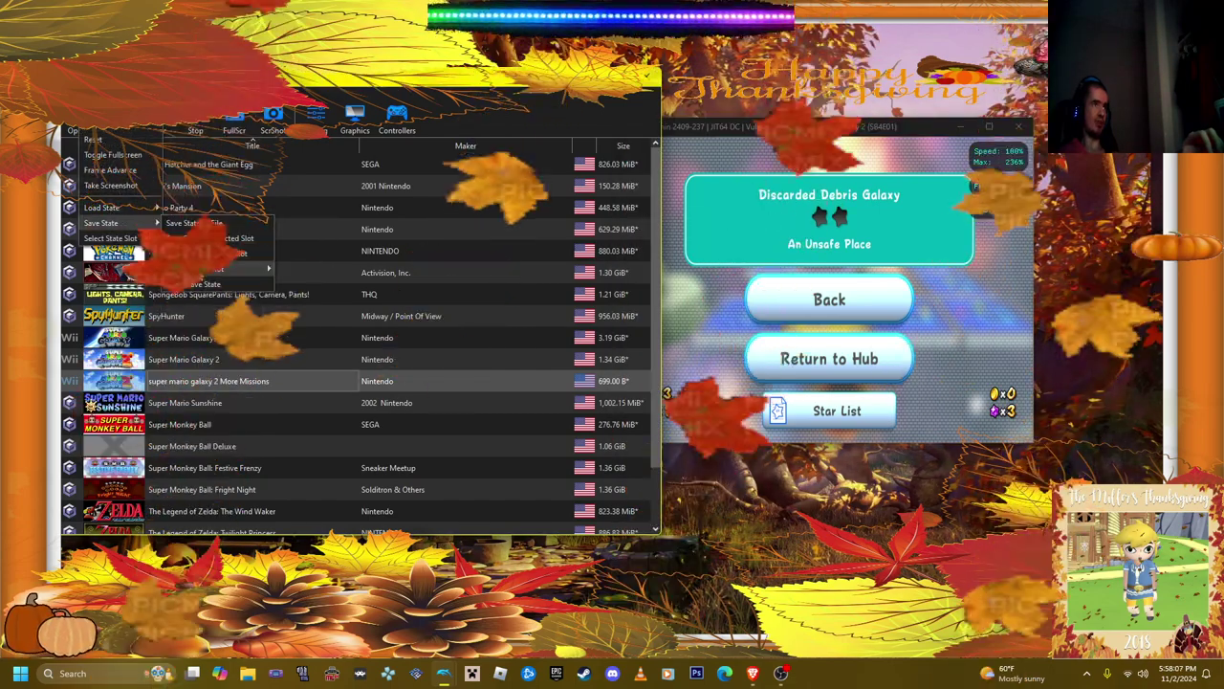
{"action": "left_click", "coordinate": [344, 268]}
{"action": "left_click", "coordinate": [995, 134]}
{"action": "key", "text": "alt+Return"}
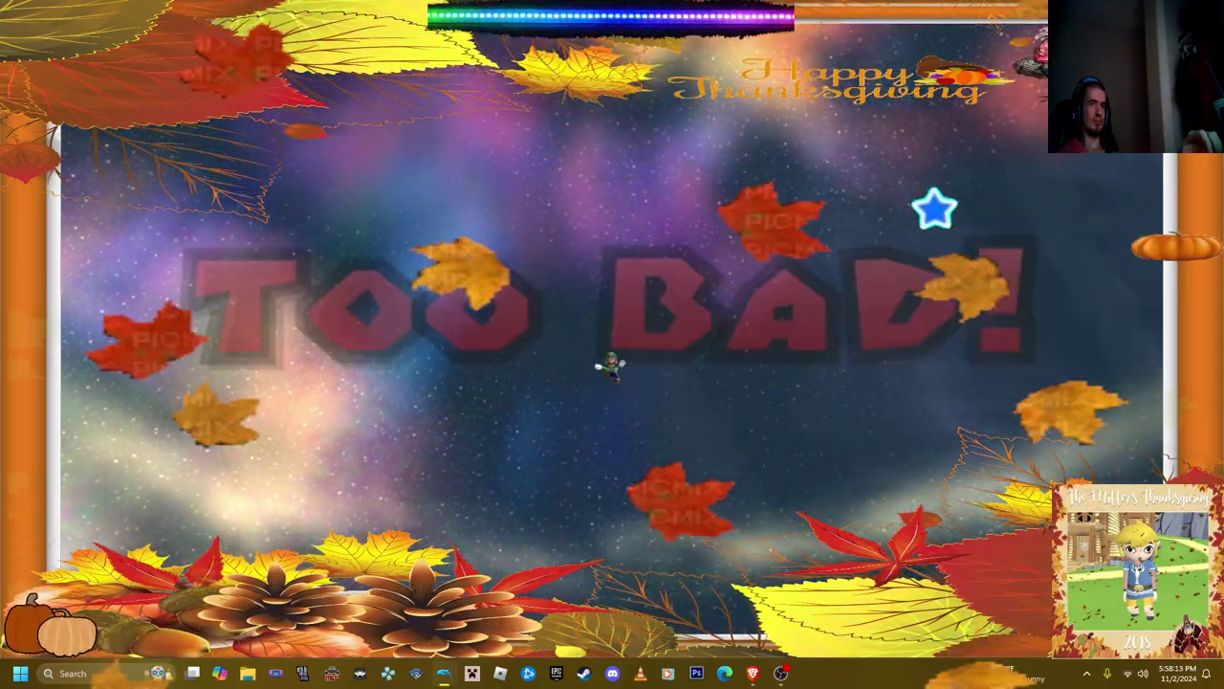
Step: After the Too Bad failure, reload the slot 1 state and unpause the game
{"action": "key", "text": "alt+Return"}
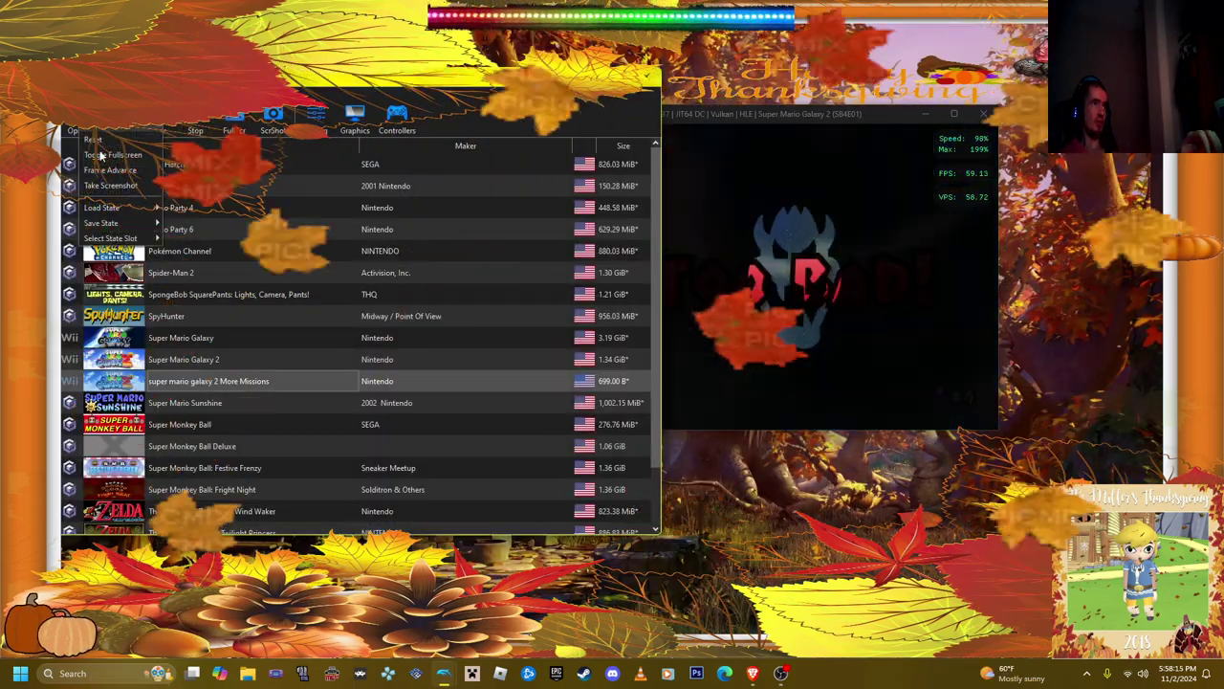
{"action": "left_click", "coordinate": [105, 95]}
{"action": "left_click", "coordinate": [345, 238]}
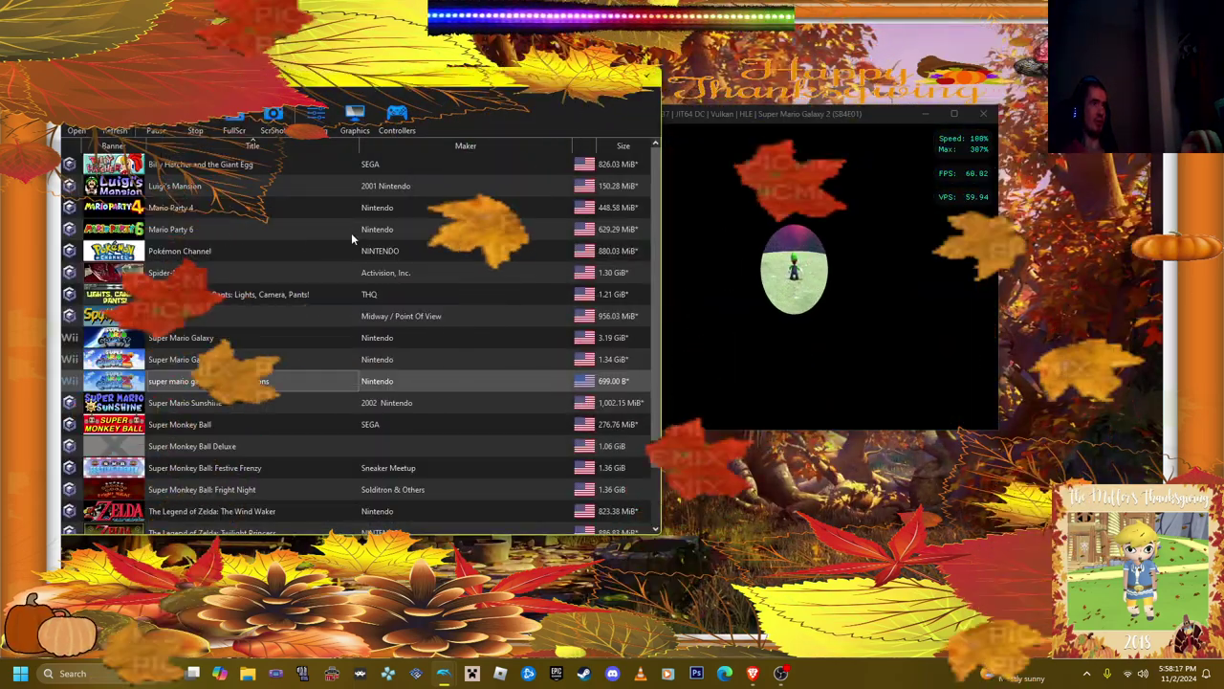
{"action": "key", "text": "alt+Return"}
{"action": "key", "text": "Return"}
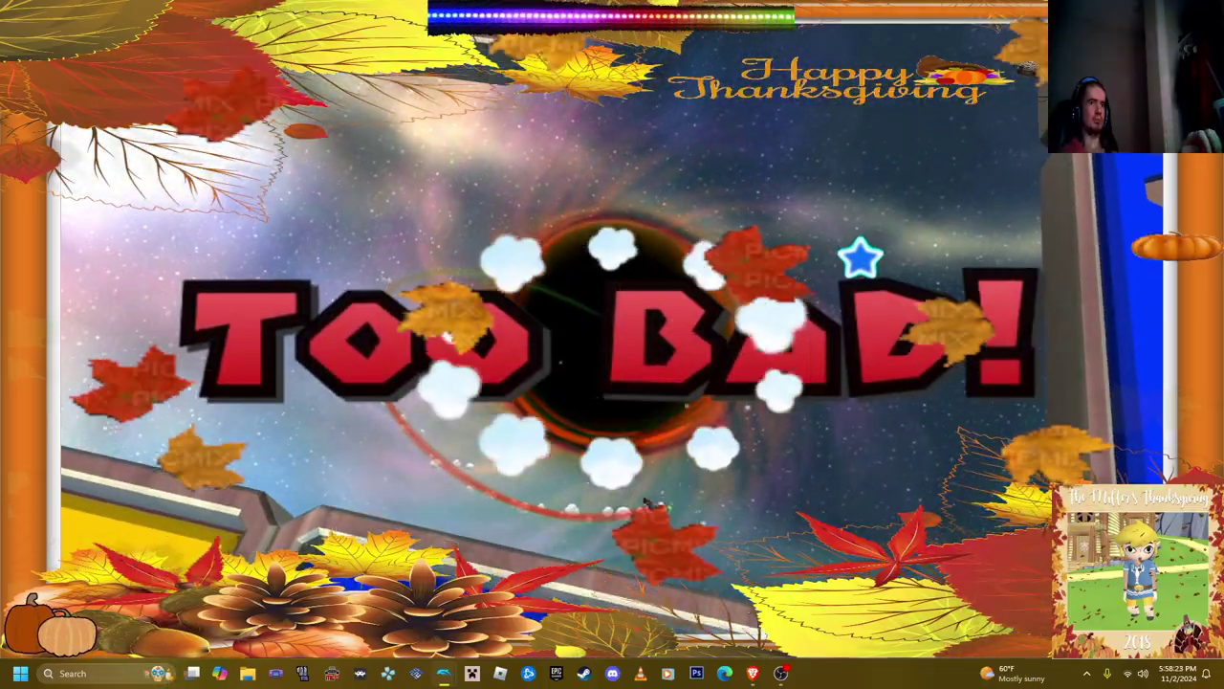
Step: Reload the slot 1 state and retry the challenge in fullscreen on green tiles
{"action": "key", "text": "alt+Return"}
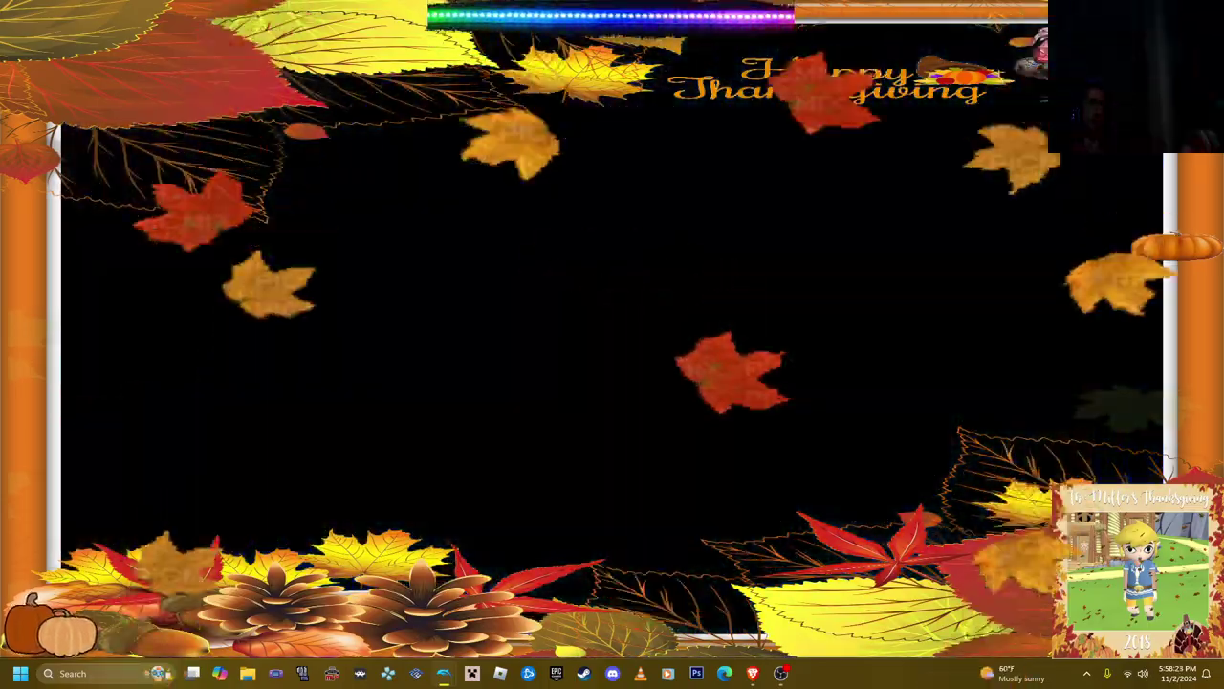
{"action": "left_click", "coordinate": [106, 91]}
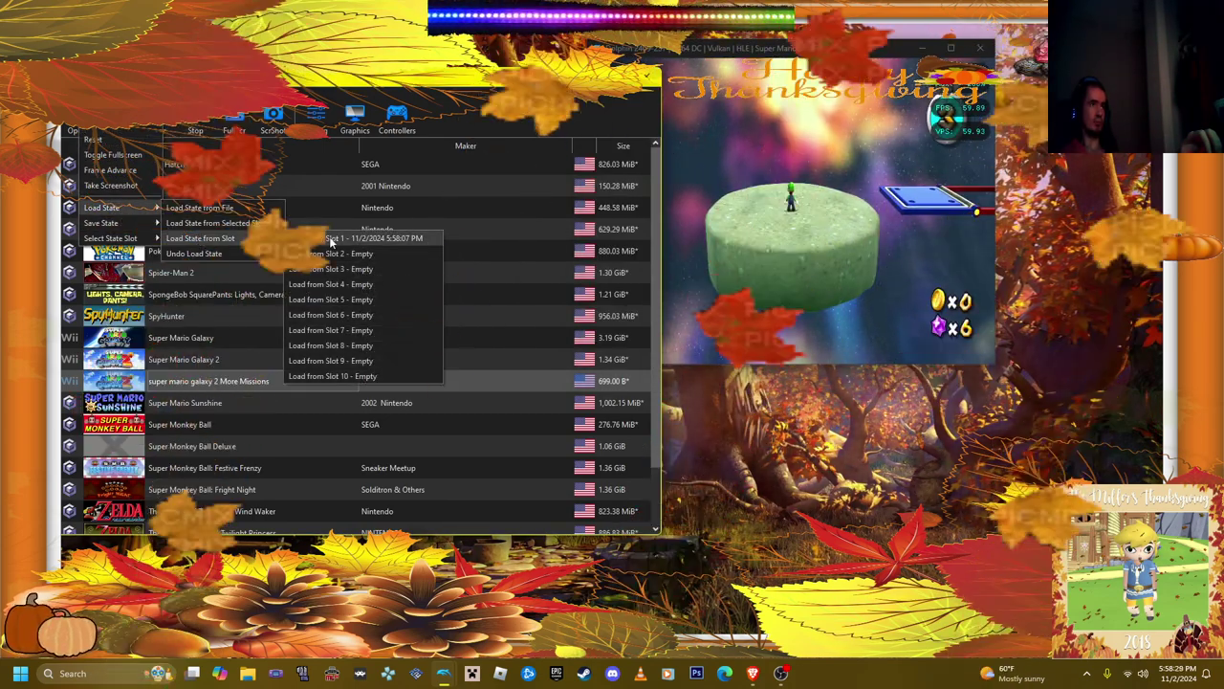
{"action": "left_click", "coordinate": [331, 241]}
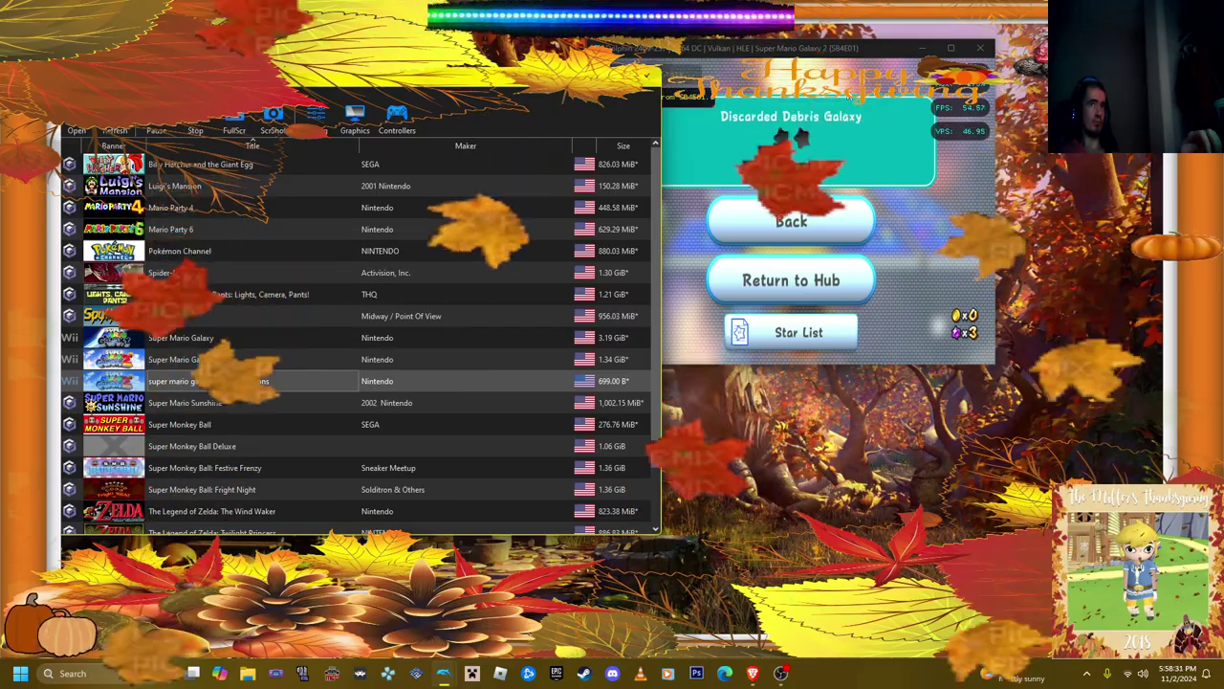
{"action": "key", "text": "alt+Return"}
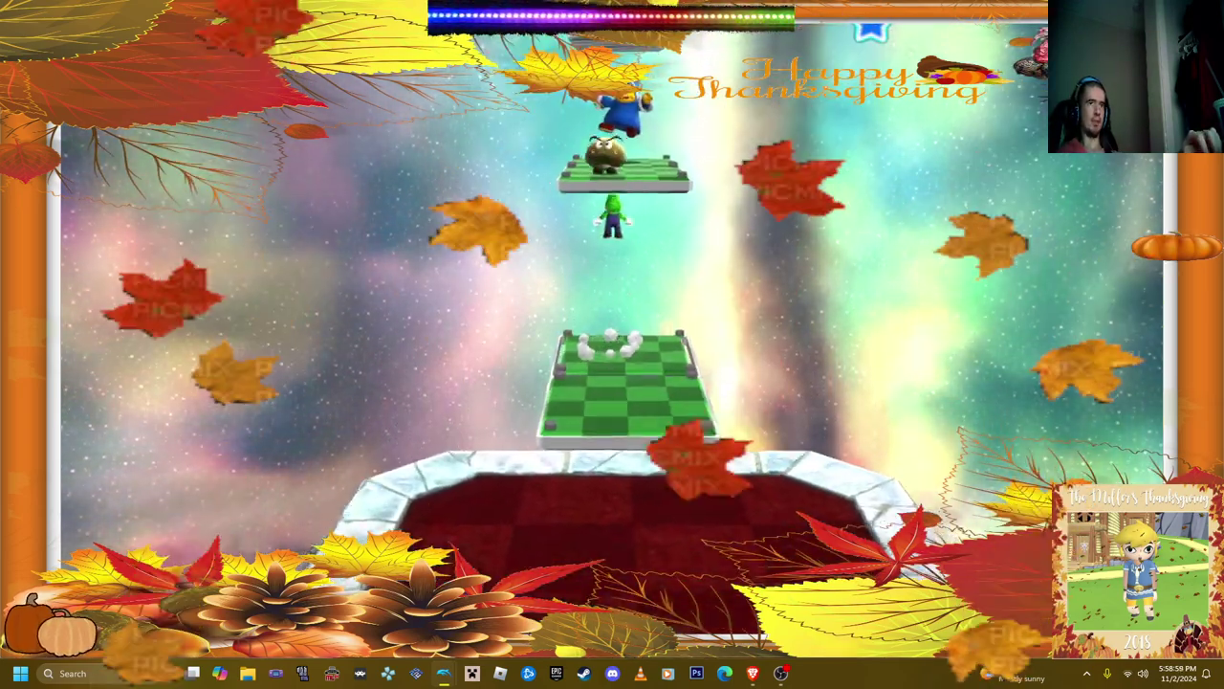
Step: Load the saved state, play on, then leave fullscreen and maximize the game window
{"action": "key", "text": "alt+Return"}
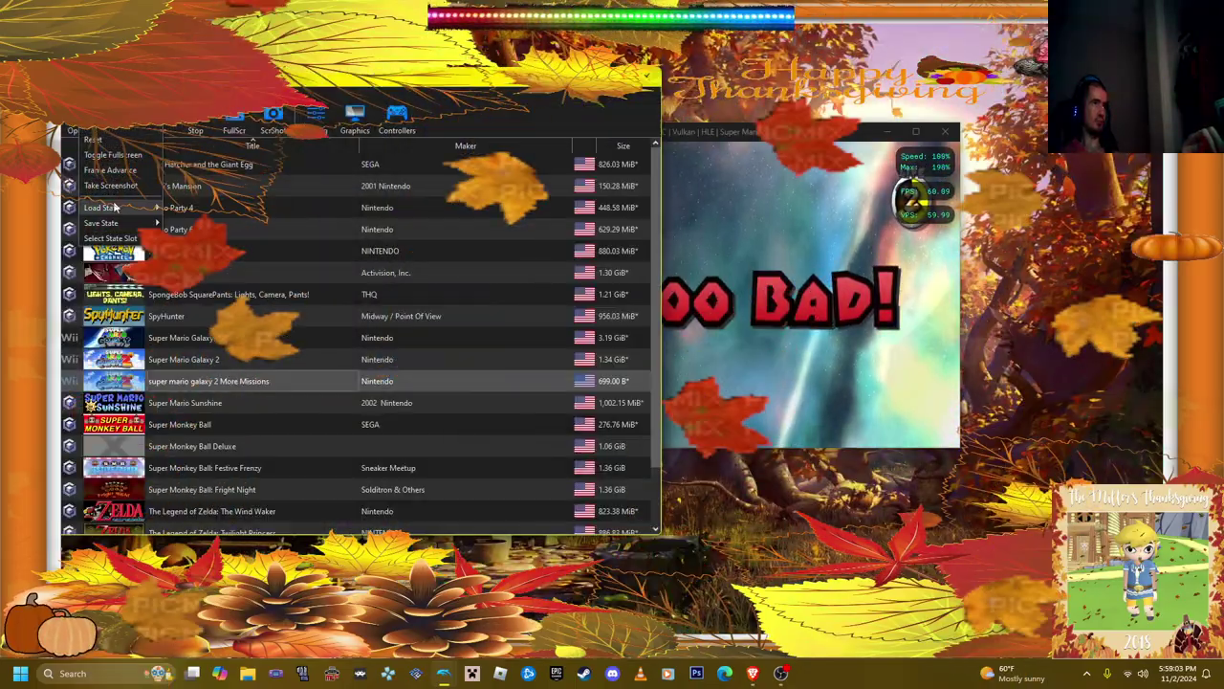
{"action": "mouse_move", "coordinate": [102, 207]}
{"action": "left_click", "coordinate": [316, 239]}
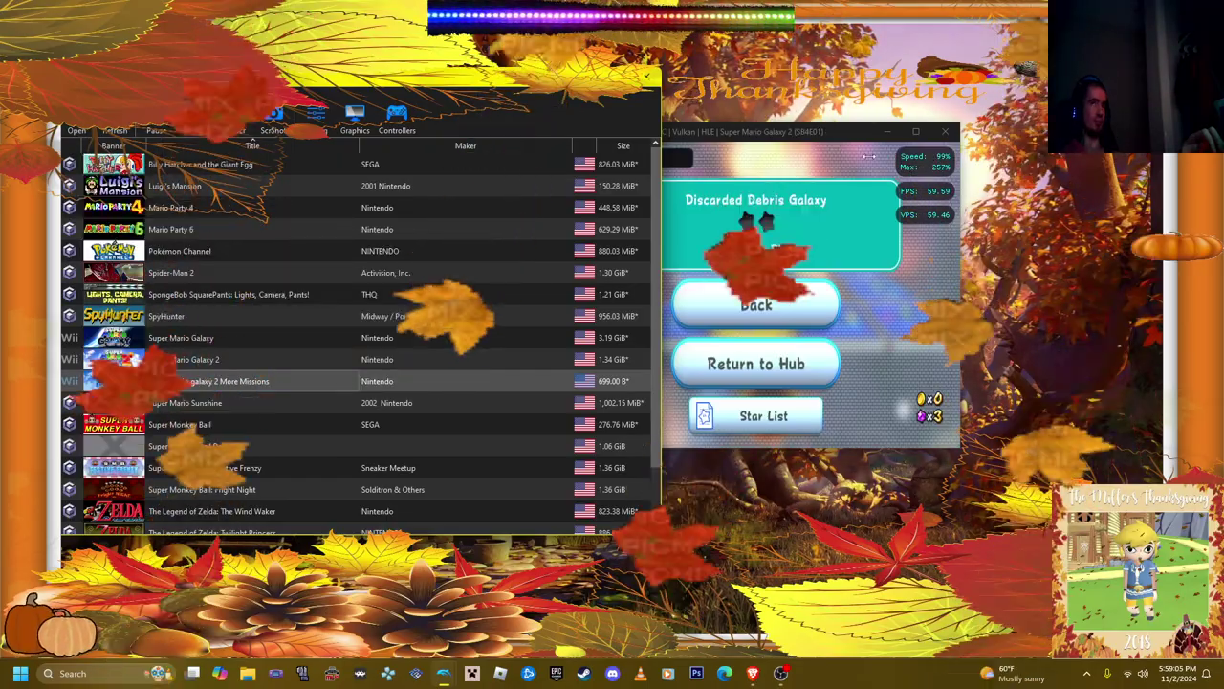
{"action": "key", "text": "alt+Return"}
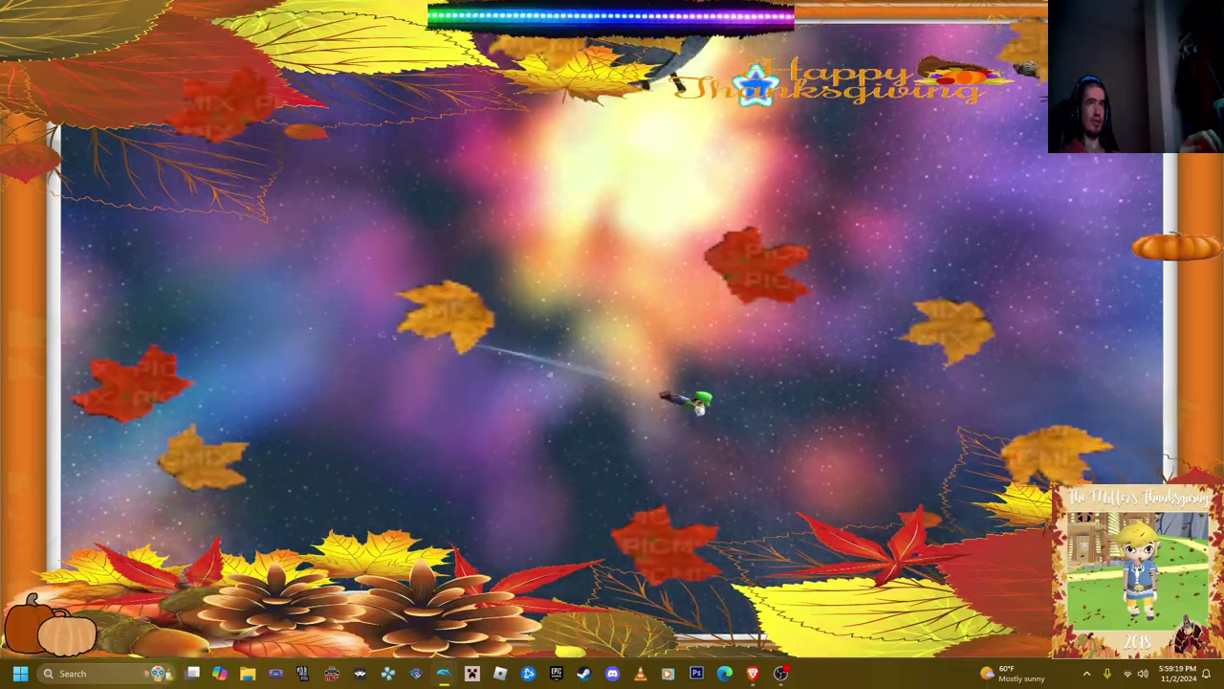
{"action": "key", "text": "alt+Return"}
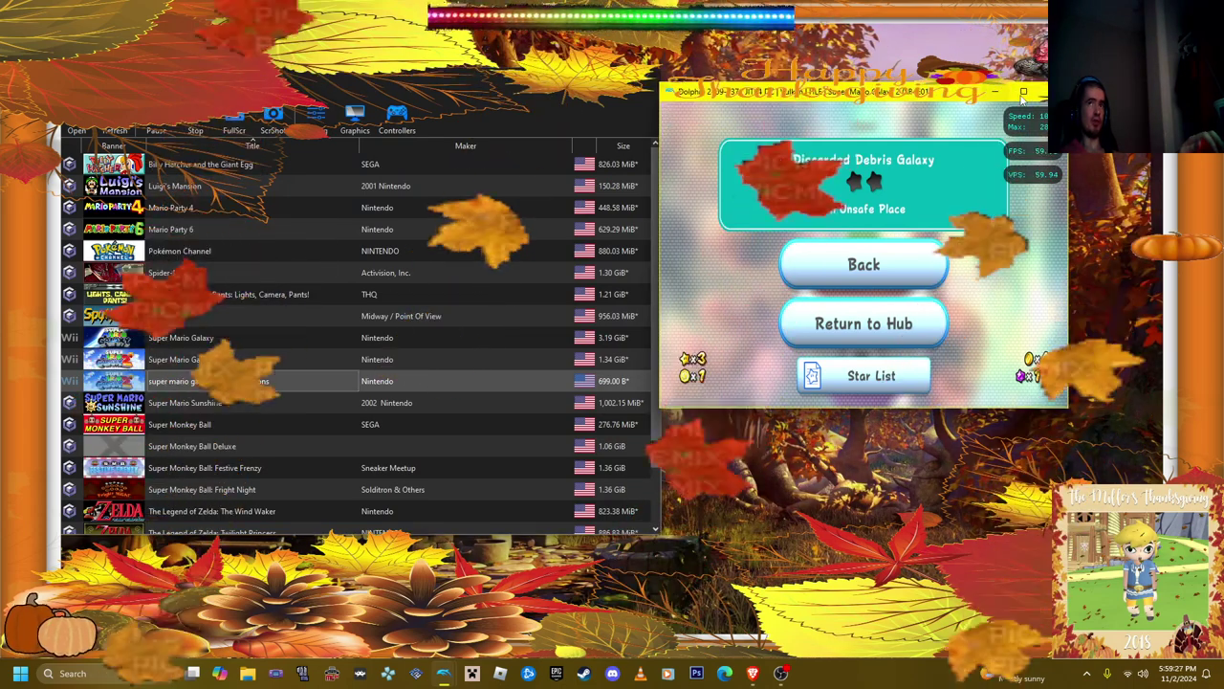
{"action": "left_click", "coordinate": [1034, 86]}
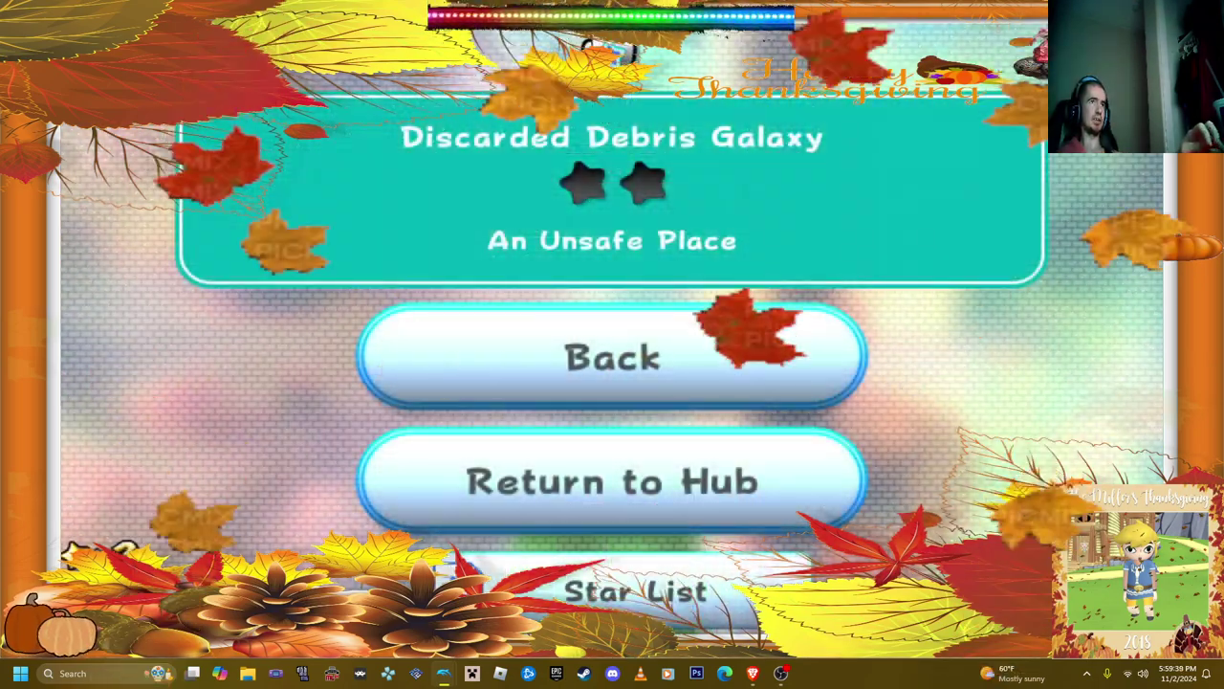
Step: Reload the saved state from its slot and continue the attempt in fullscreen
{"action": "key", "text": "alt+Return"}
{"action": "left_click", "coordinate": [106, 91]}
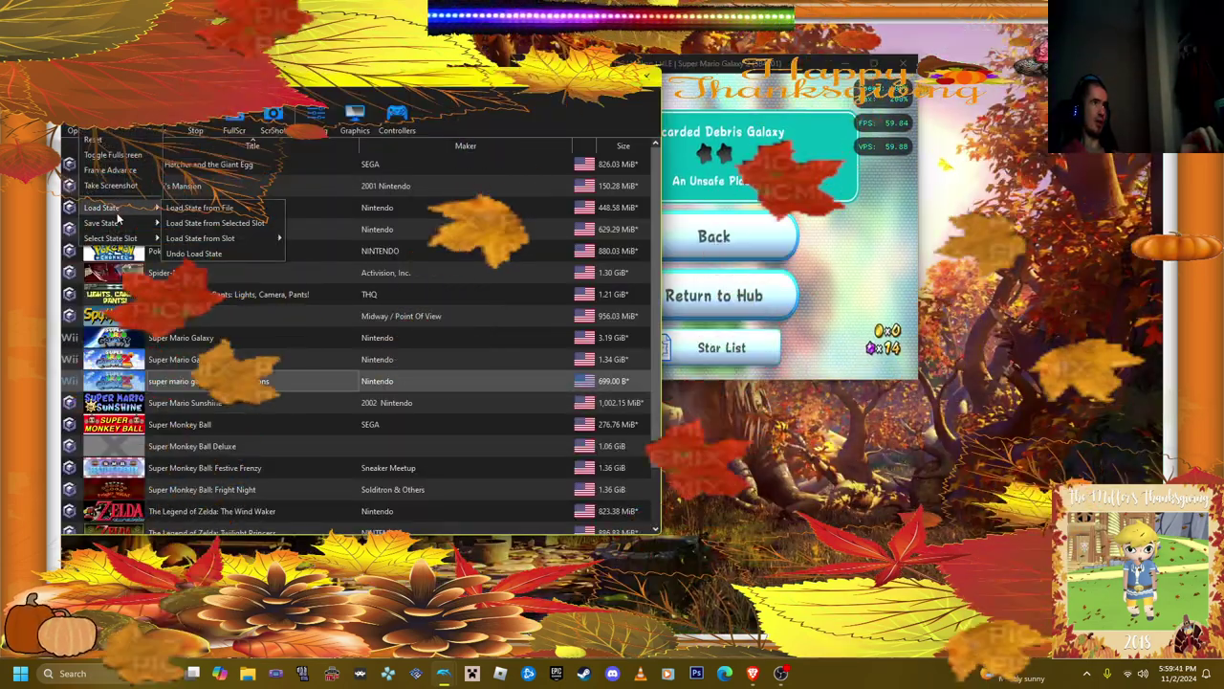
{"action": "left_click", "coordinate": [325, 238]}
{"action": "key", "text": "alt+Return"}
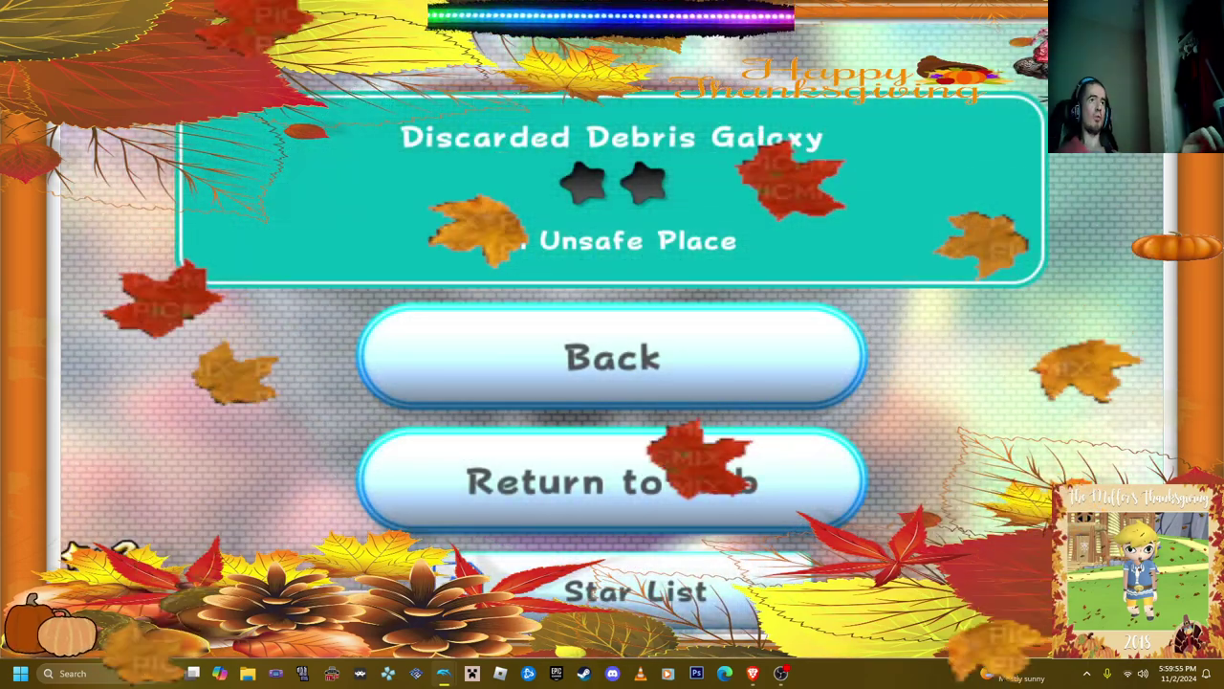
Step: Restore the saved state once more and resume fullscreen play until the Too Bad screen
{"action": "key", "text": "alt+Return"}
{"action": "left_click", "coordinate": [105, 99]}
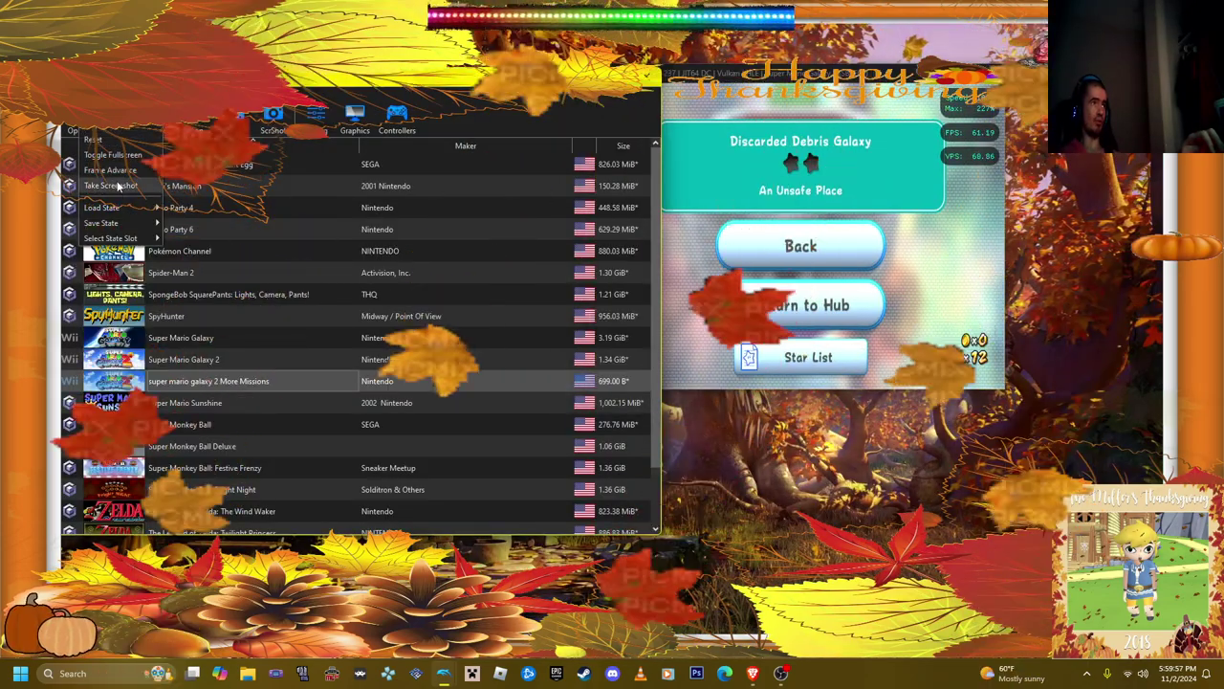
{"action": "left_click", "coordinate": [345, 320]}
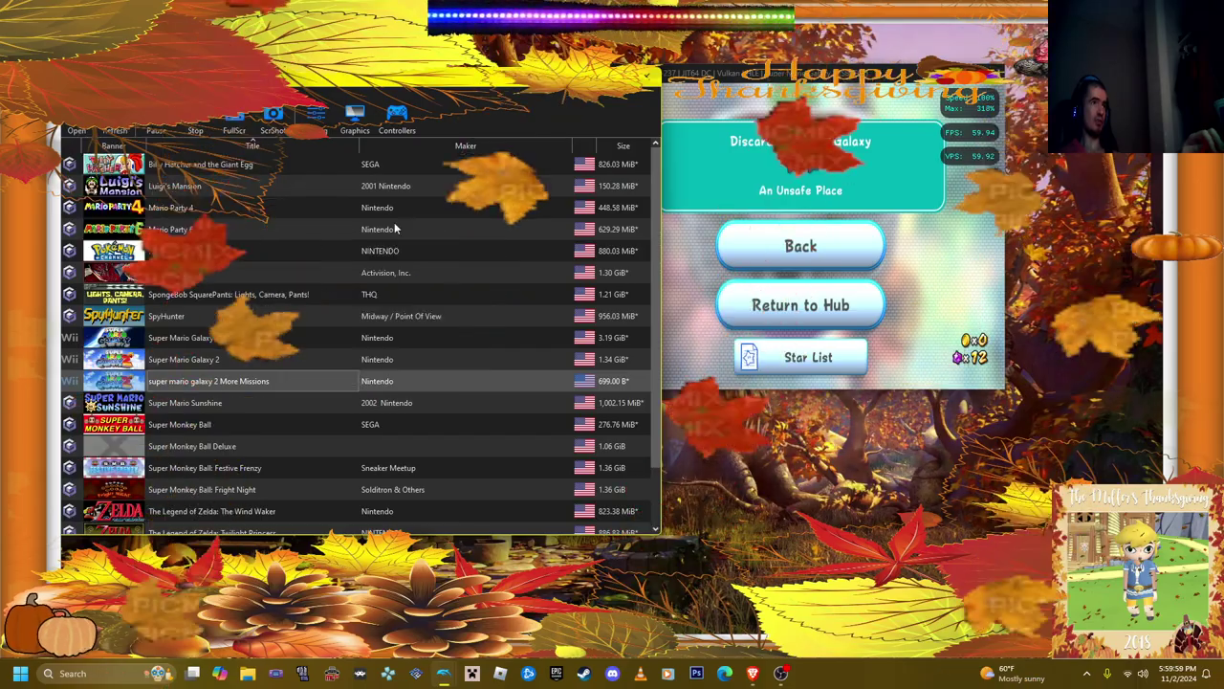
{"action": "key", "text": "alt+Return"}
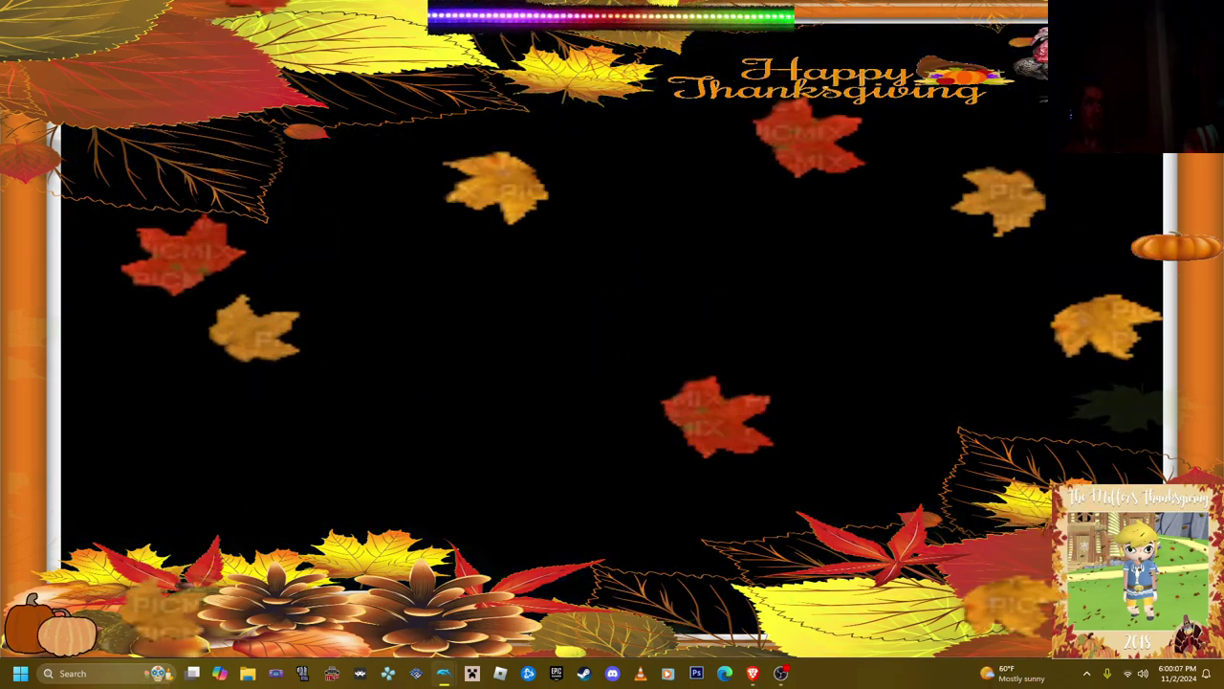
Step: Reload the slot 1 state after the failure and resume fullscreen play
{"action": "key", "text": "alt+Return"}
{"action": "left_click", "coordinate": [105, 91]}
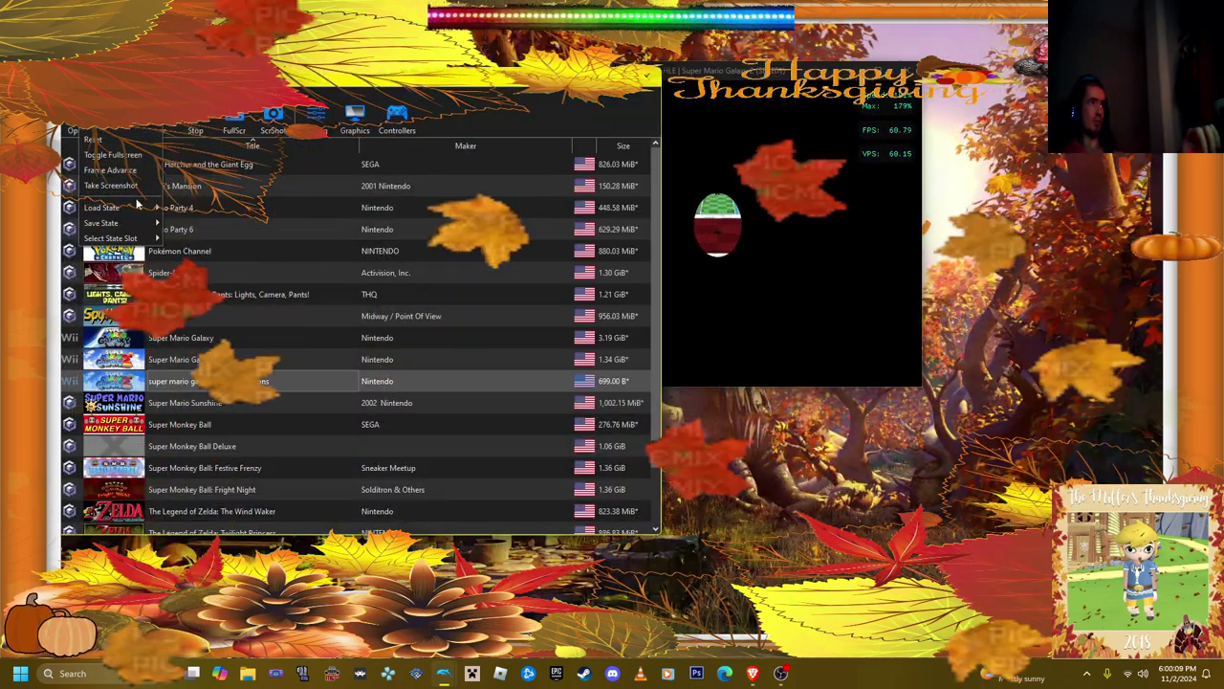
{"action": "left_click", "coordinate": [314, 241]}
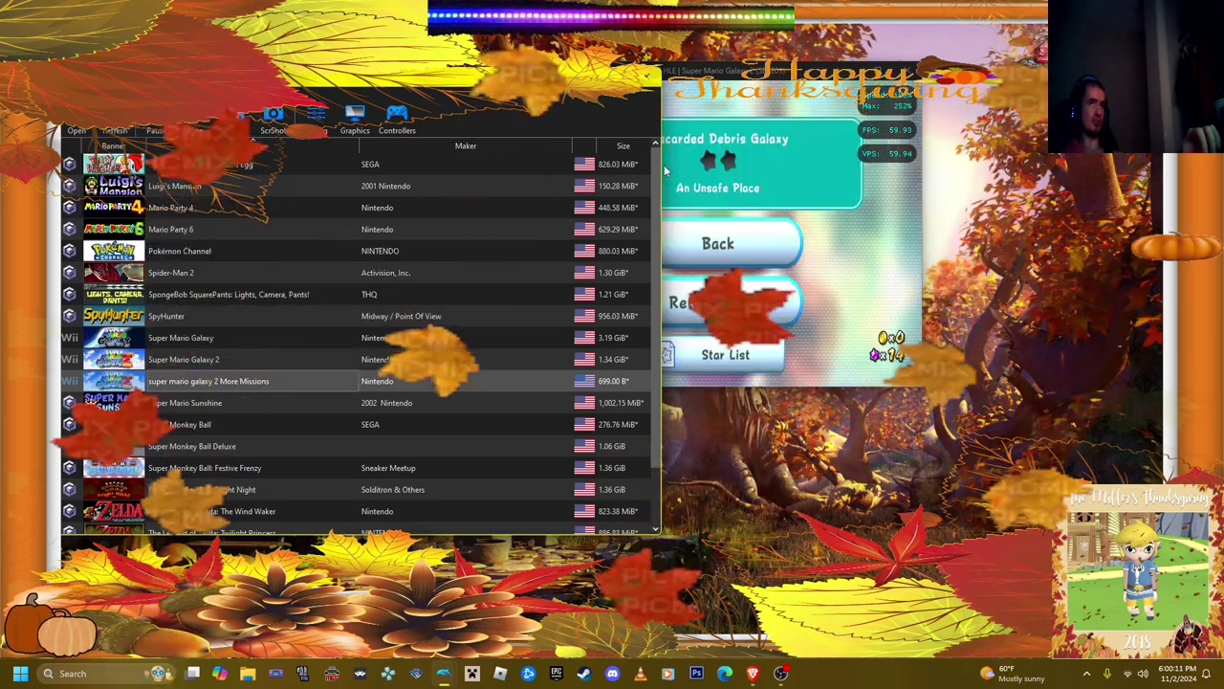
{"action": "key", "text": "alt+Return"}
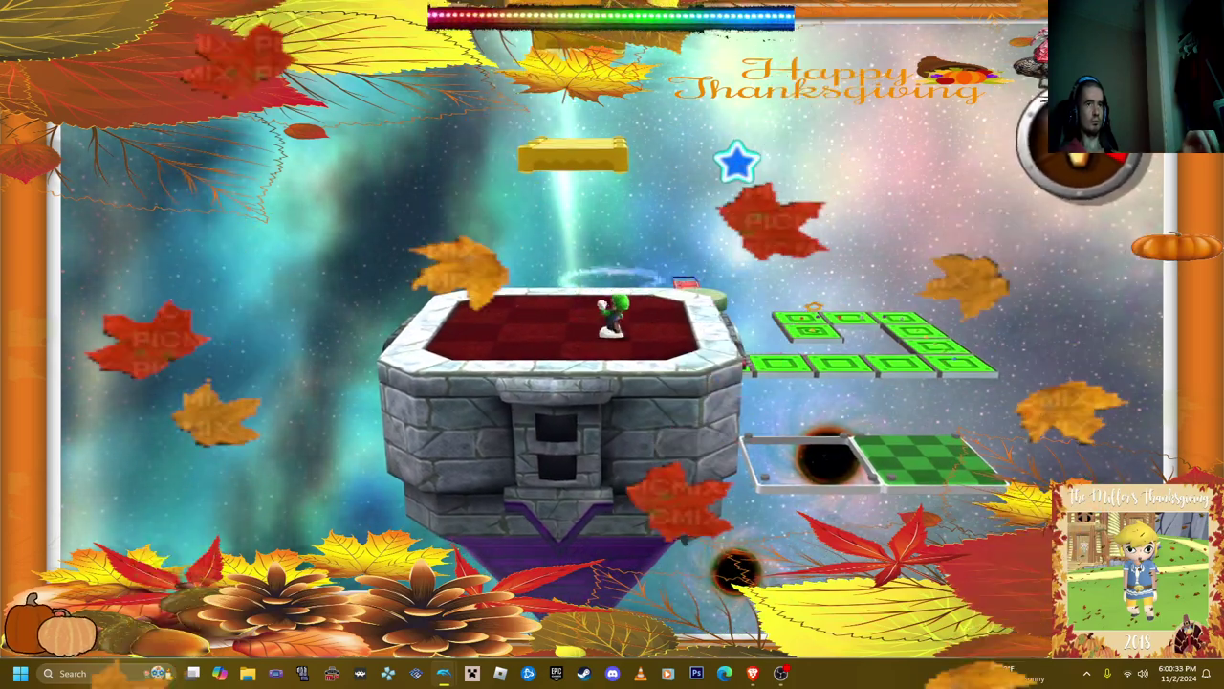
Step: Save the progress atop the stone tower to slot 1, then return to fullscreen
{"action": "key", "text": "alt+Return"}
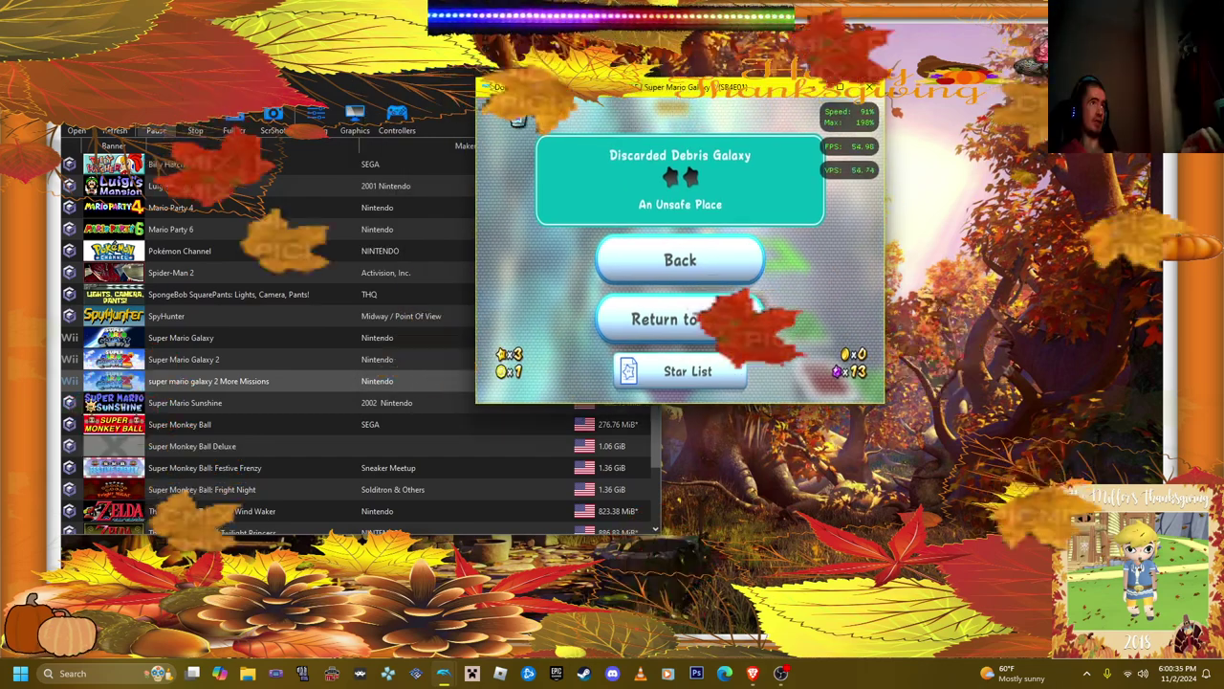
{"action": "left_click", "coordinate": [96, 95]}
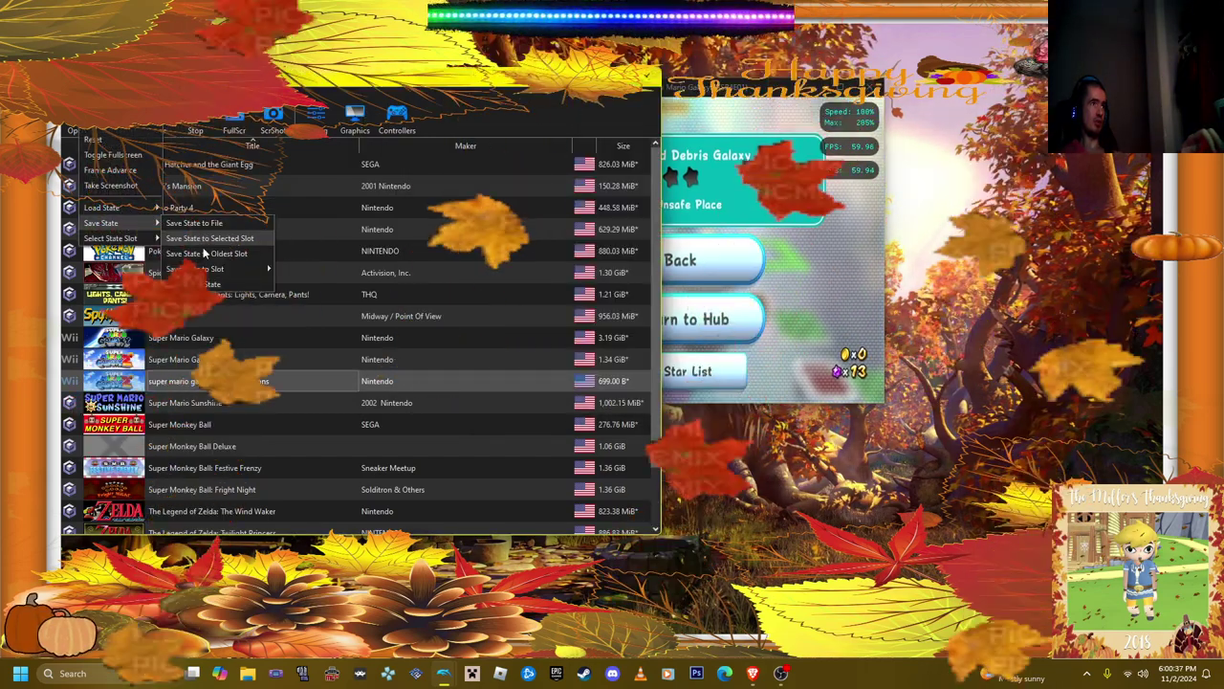
{"action": "left_click", "coordinate": [353, 272]}
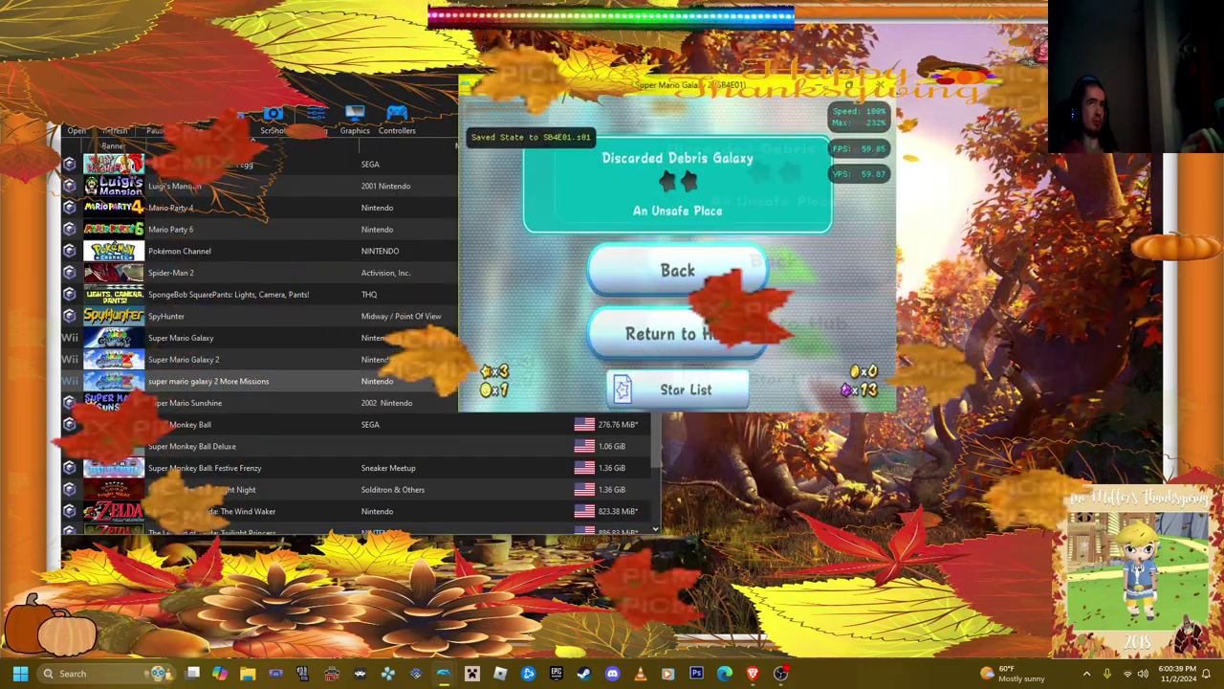
{"action": "key", "text": "alt+Return"}
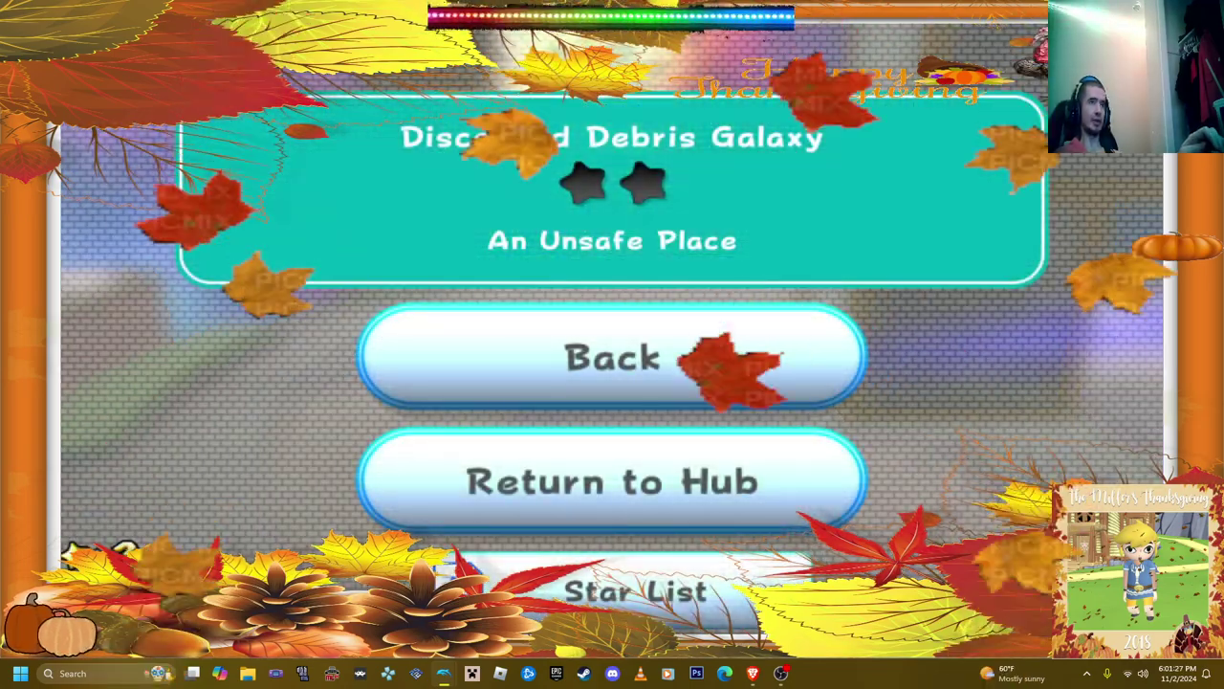
Step: Bring up the Emulation save state options in windowed mode, then resume fullscreen play
{"action": "key", "text": "alt+Return"}
{"action": "key", "text": "alt+e"}
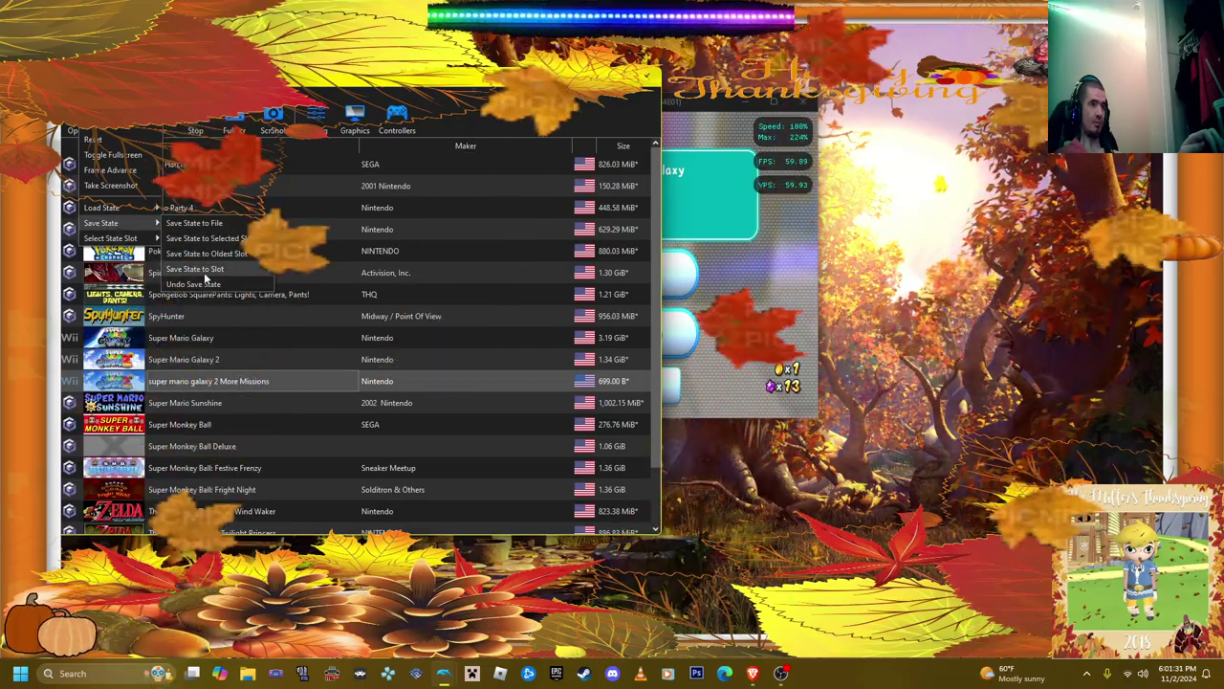
{"action": "key", "text": "alt+Return"}
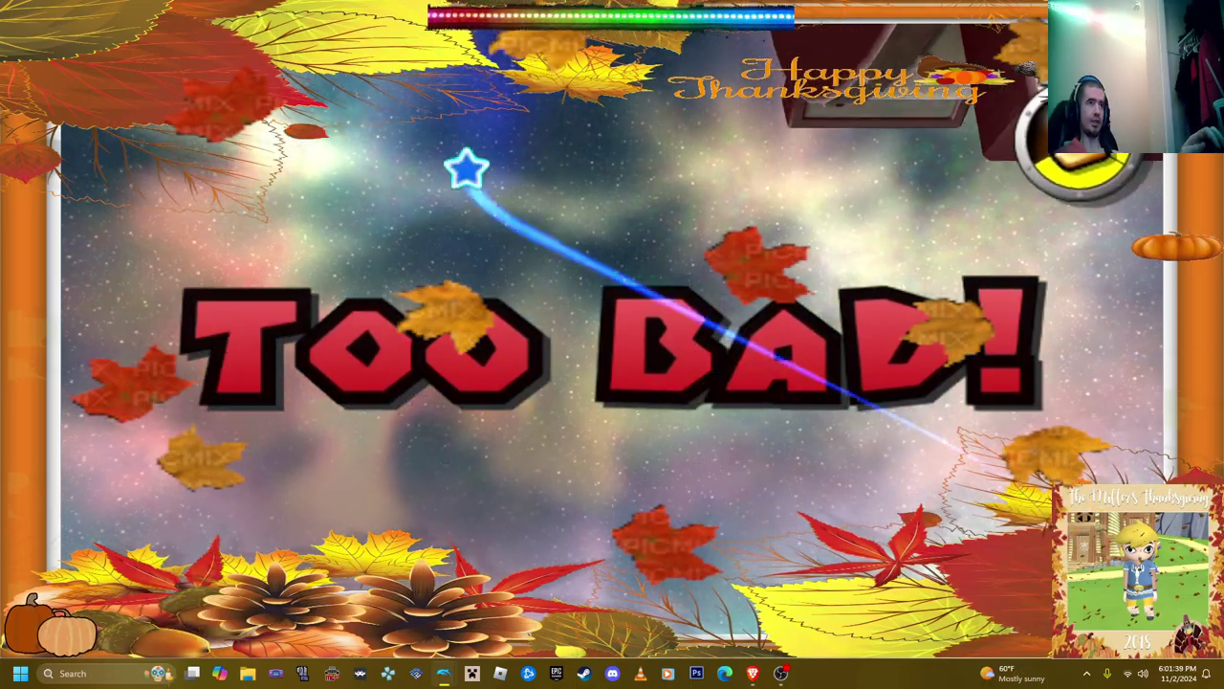
Step: Leave fullscreen, dismiss the View menu, refocus the game window, and restore fullscreen
{"action": "key", "text": "alt+Return"}
{"action": "left_click", "coordinate": [101, 100]}
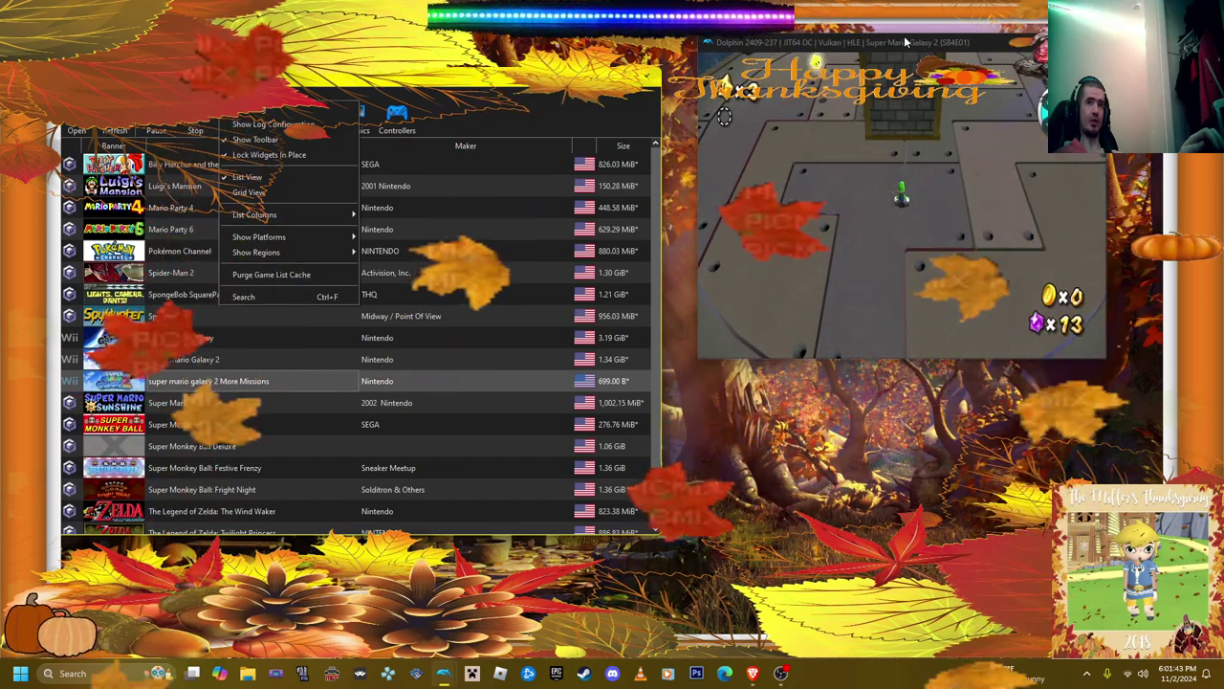
{"action": "left_click", "coordinate": [905, 40]}
{"action": "key", "text": "alt+Return"}
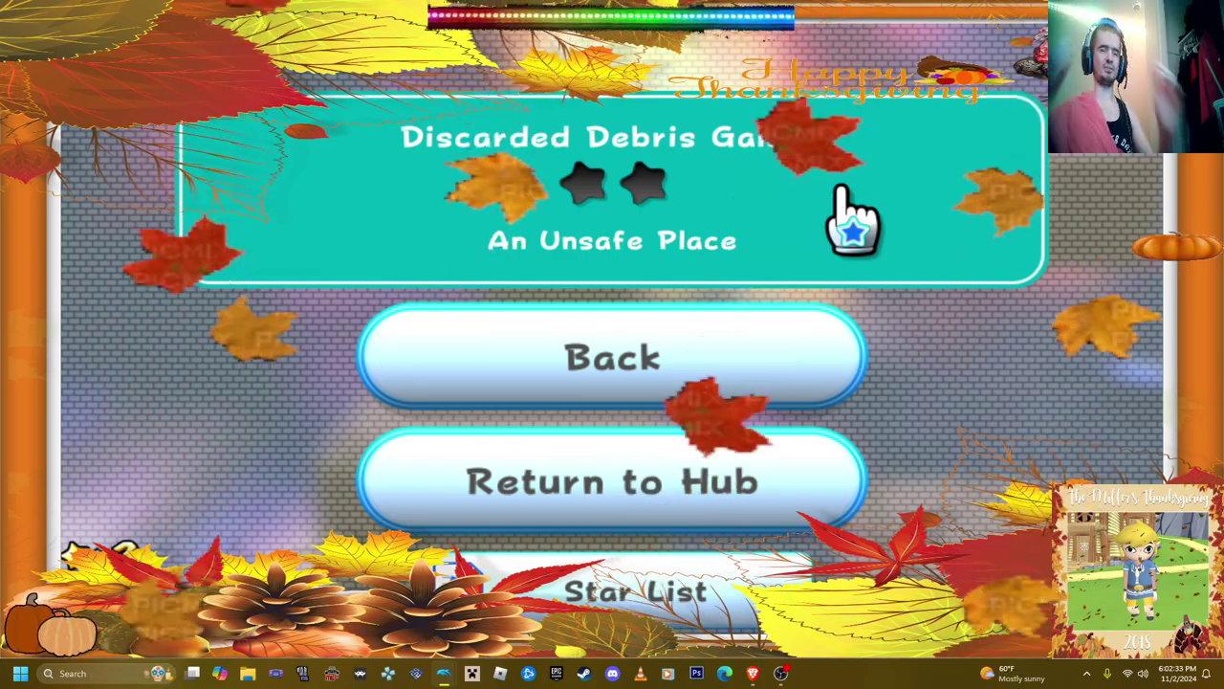
Step: Hide OBS, unpause An Unsafe Place, and run Luigi forward onto the tall block
{"action": "left_click", "coordinate": [841, 368]}
{"action": "key", "text": "e"}
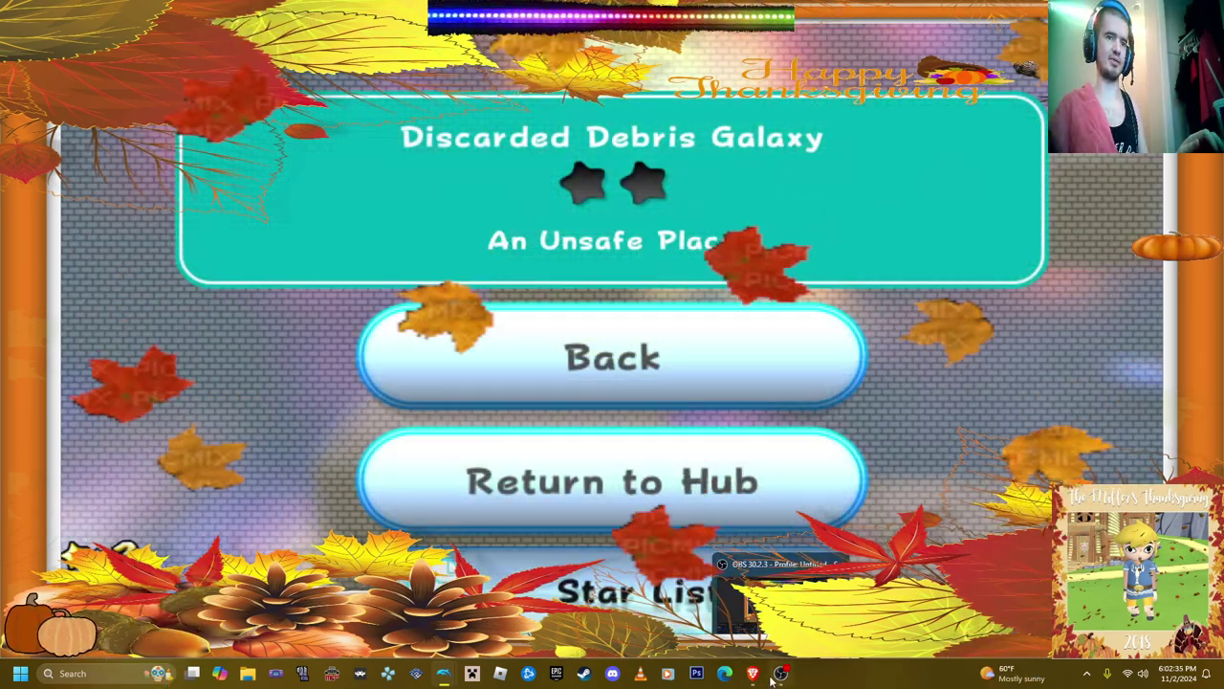
{"action": "left_click", "coordinate": [781, 672]}
{"action": "left_click", "coordinate": [781, 672]}
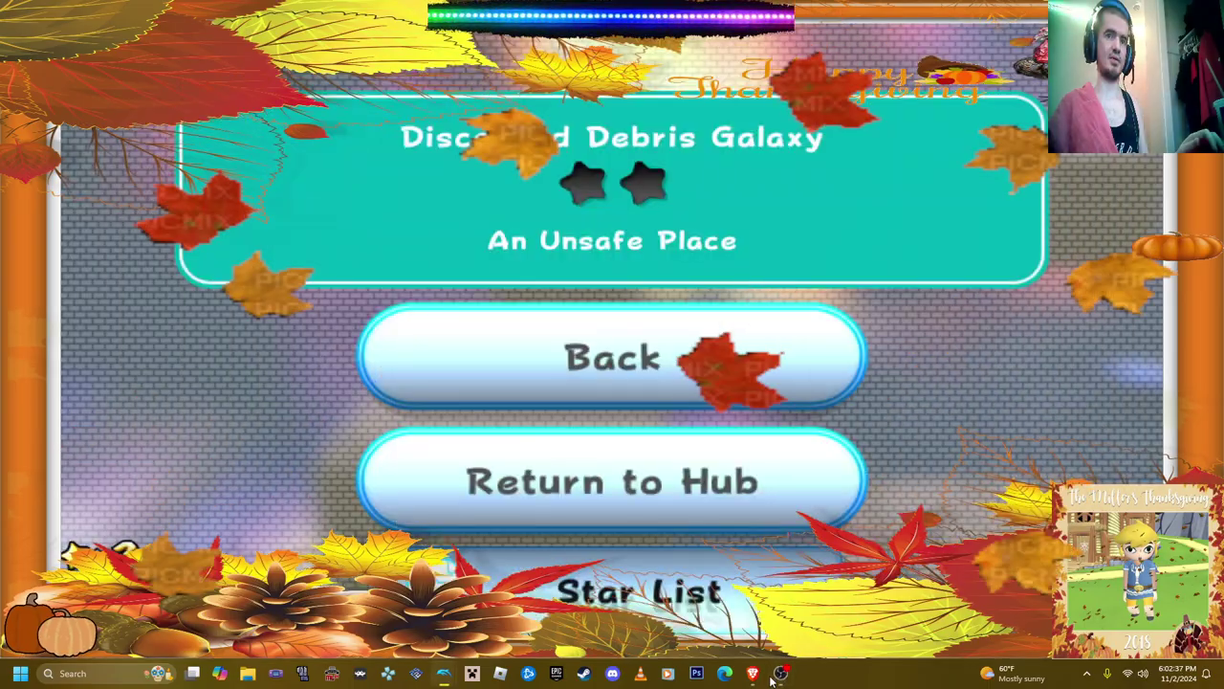
{"action": "key", "text": "e"}
{"action": "key", "text": "Up"}
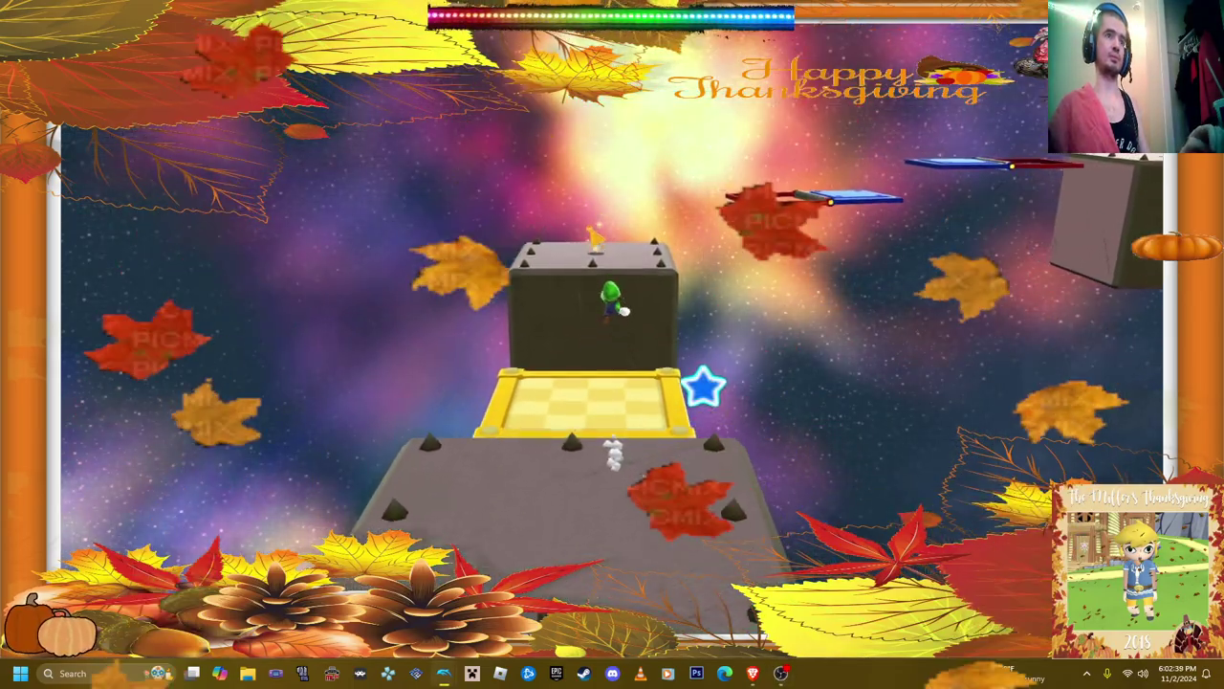
Step: Run Luigi off the block, pause and Return to Hub, then toggle fullscreen off and on
{"action": "key", "text": "Up"}
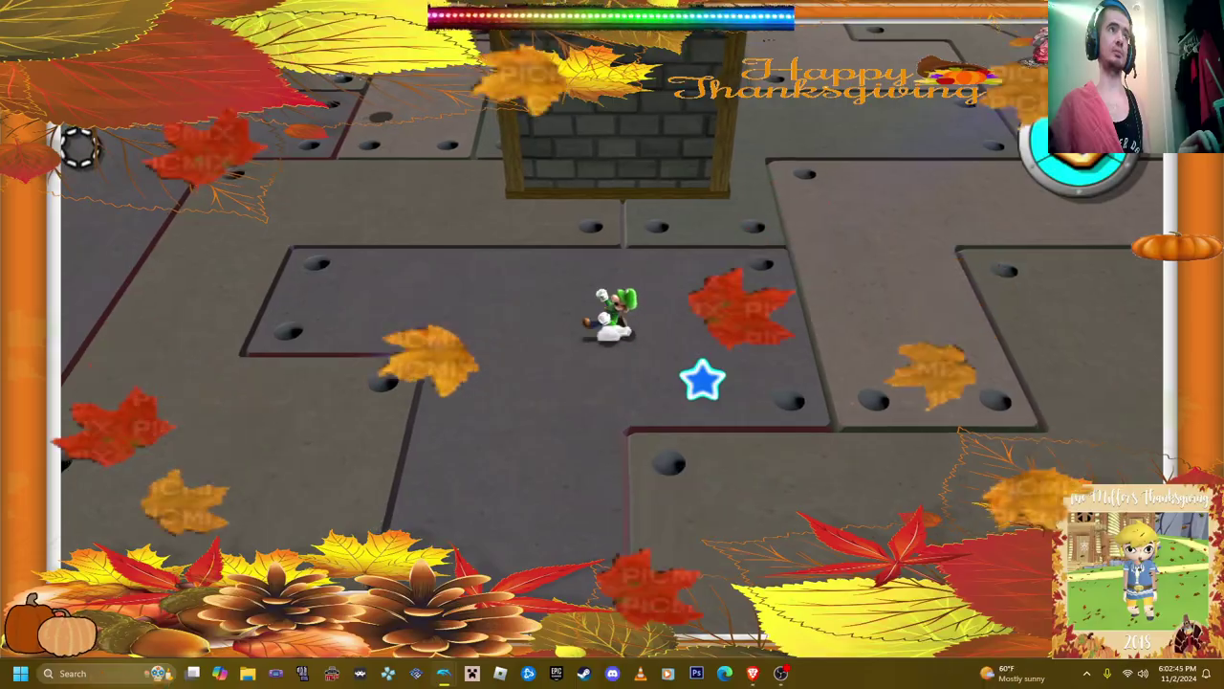
{"action": "key", "text": "Up"}
{"action": "key", "text": "Return"}
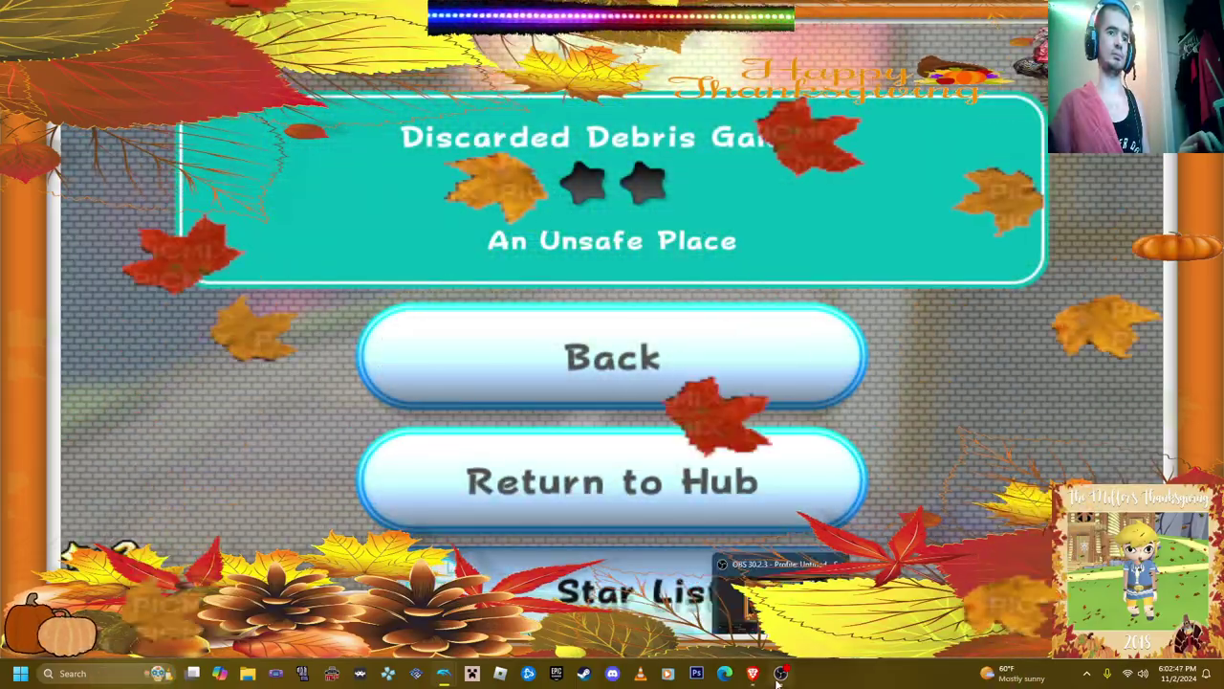
{"action": "key", "text": "Return"}
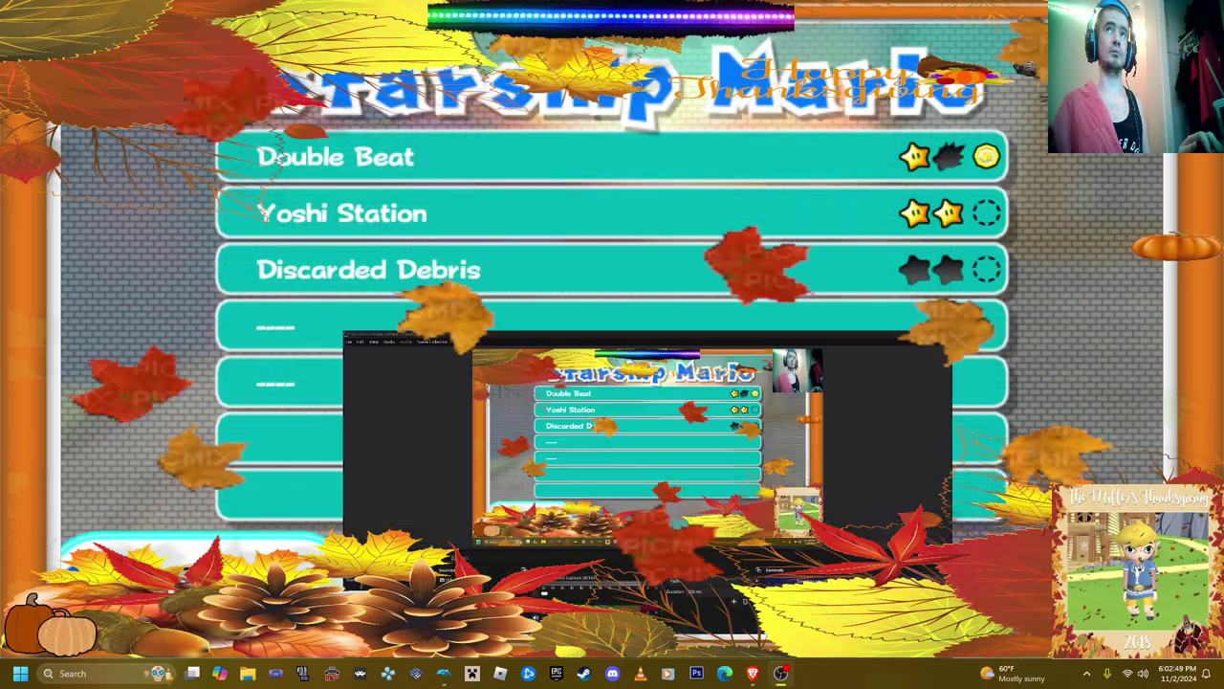
{"action": "key", "text": "Escape"}
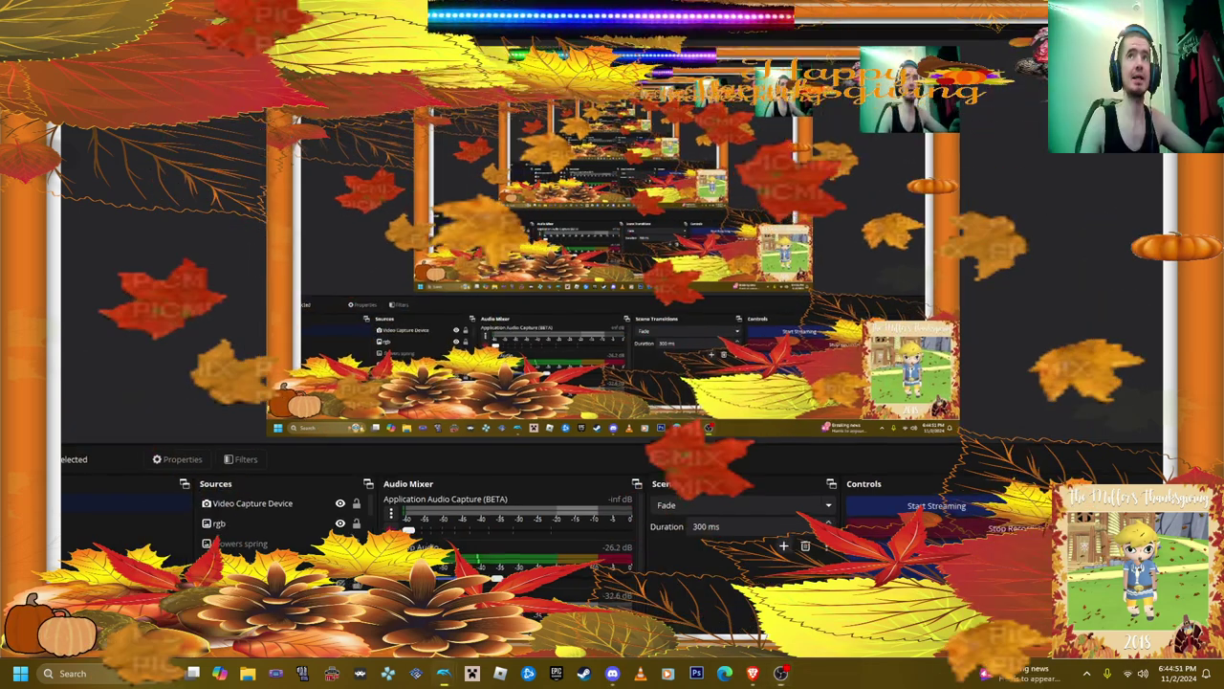
{"action": "key", "text": "alt+Return"}
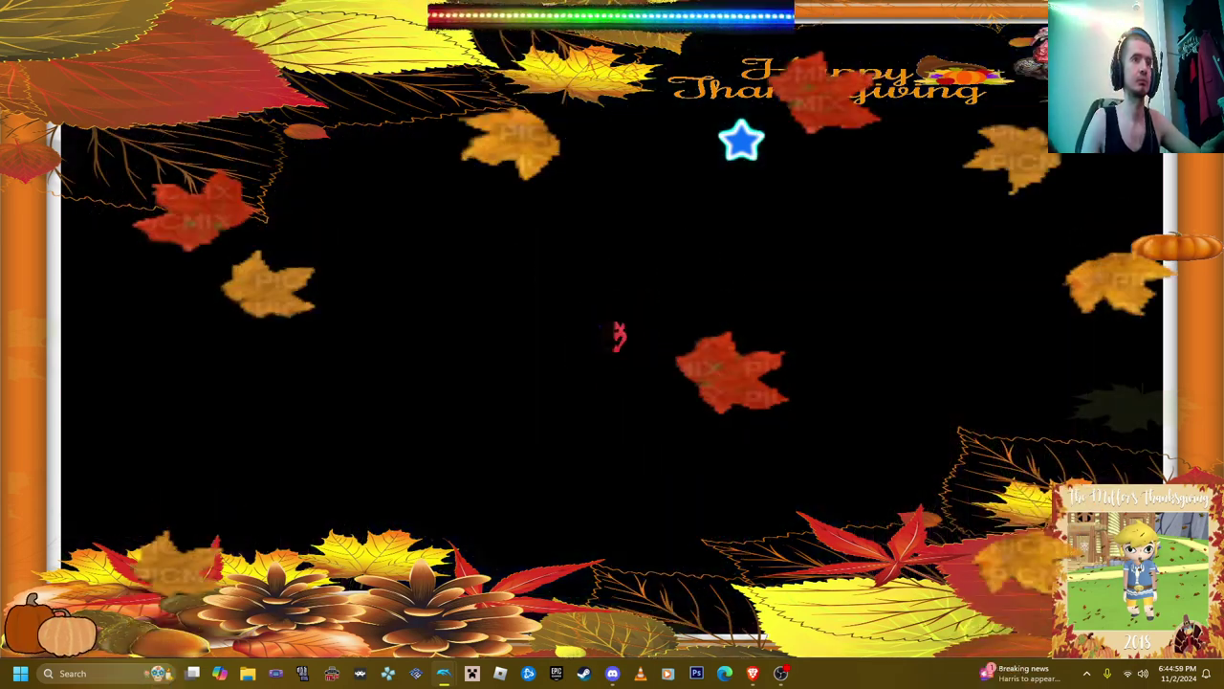
Step: Leave fullscreen, open Emulation to load a state, and refocus the game window
{"action": "key", "text": "alt+Return"}
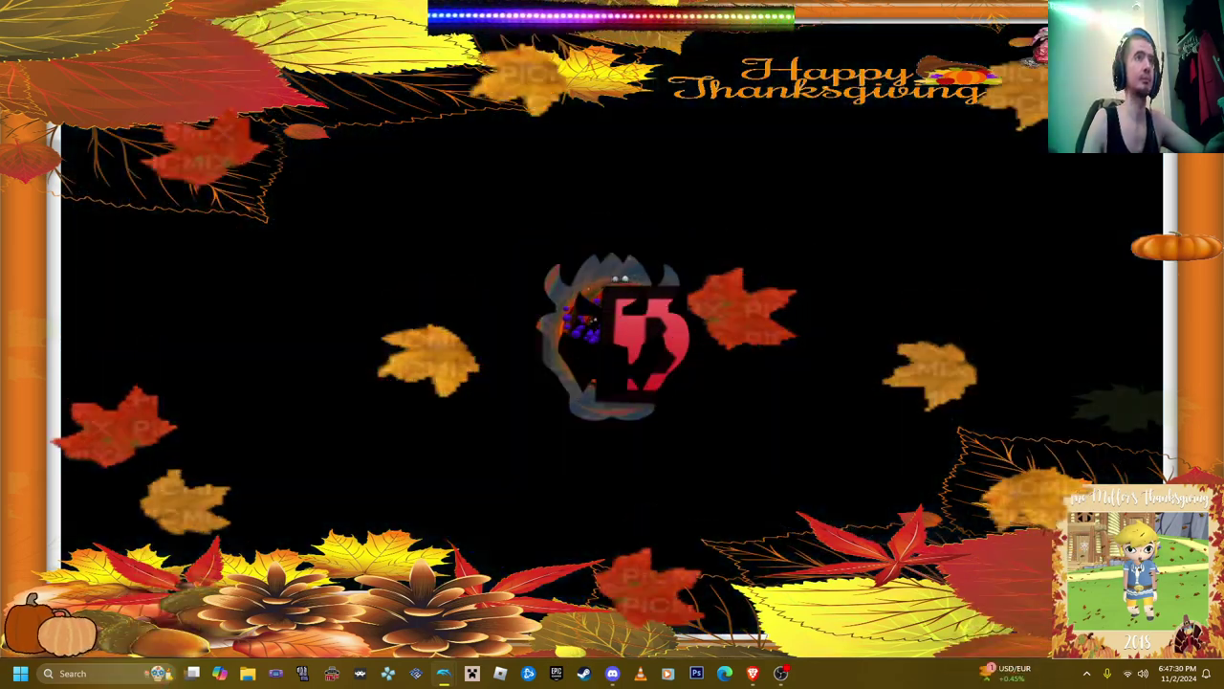
{"action": "key", "text": "alt+Return"}
{"action": "left_click", "coordinate": [100, 123]}
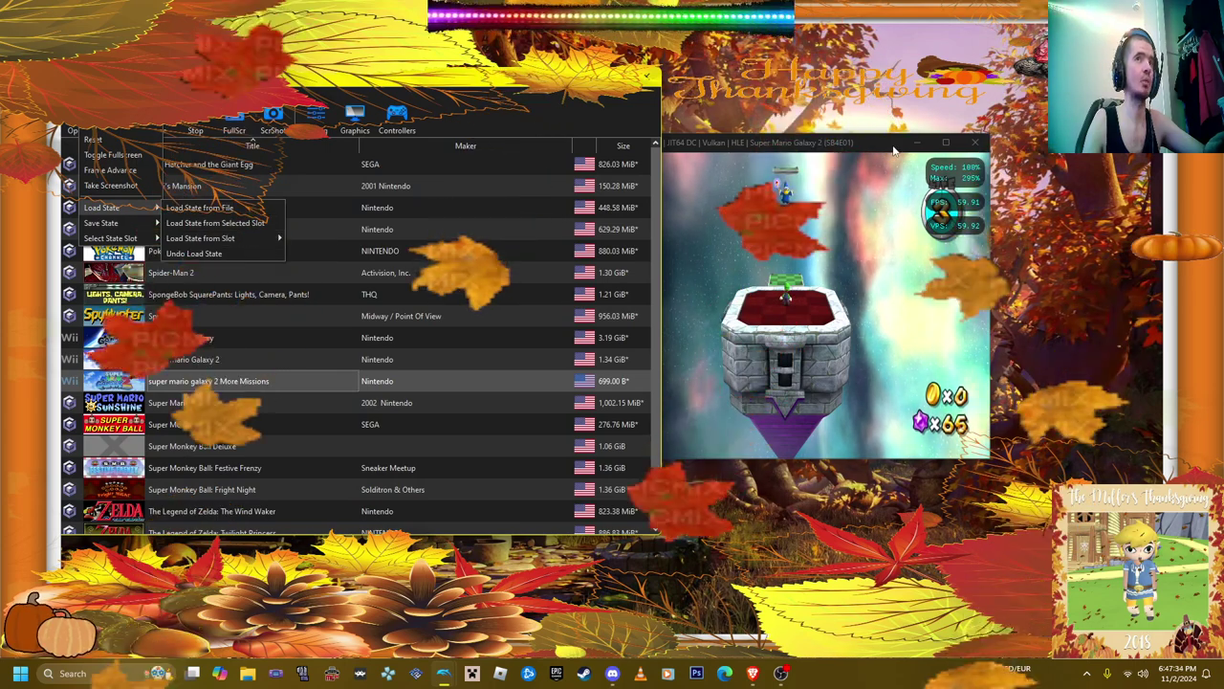
{"action": "left_click", "coordinate": [933, 149]}
Step: Go fullscreen and play The 8-Bit Crate Challenge through to its star
{"action": "key", "text": "alt+Return"}
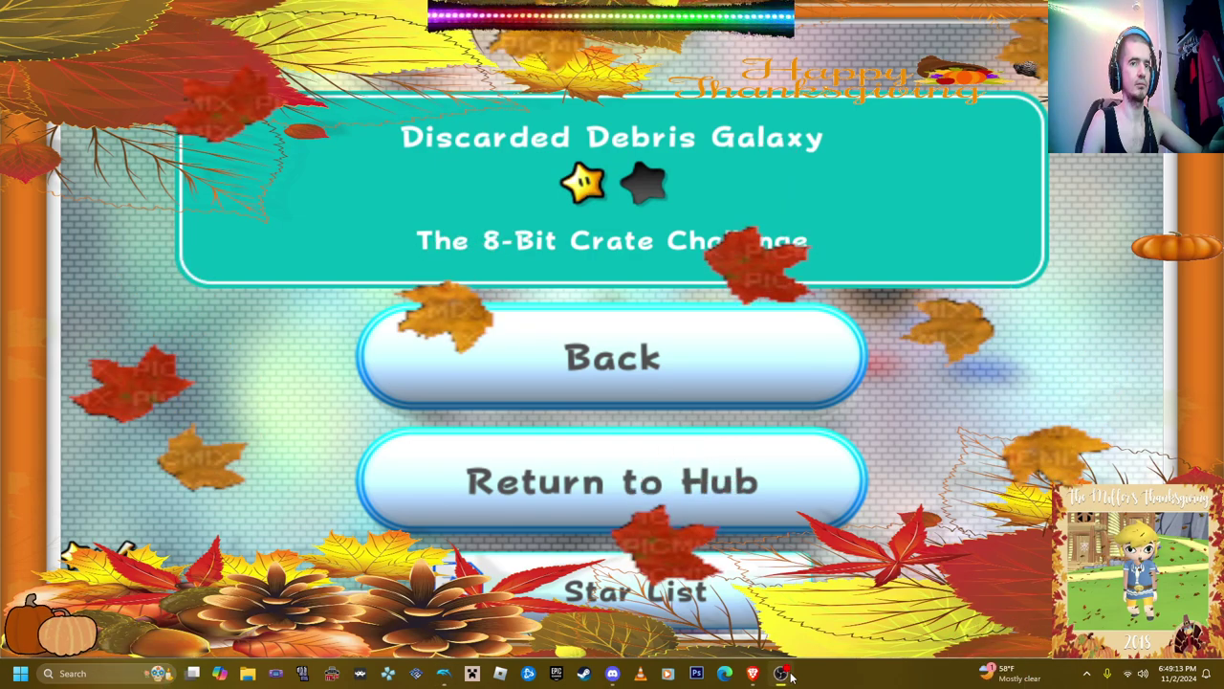
Step: Switch from OBS back to Dolphin and resume the game in fullscreen
{"action": "left_click", "coordinate": [785, 674]}
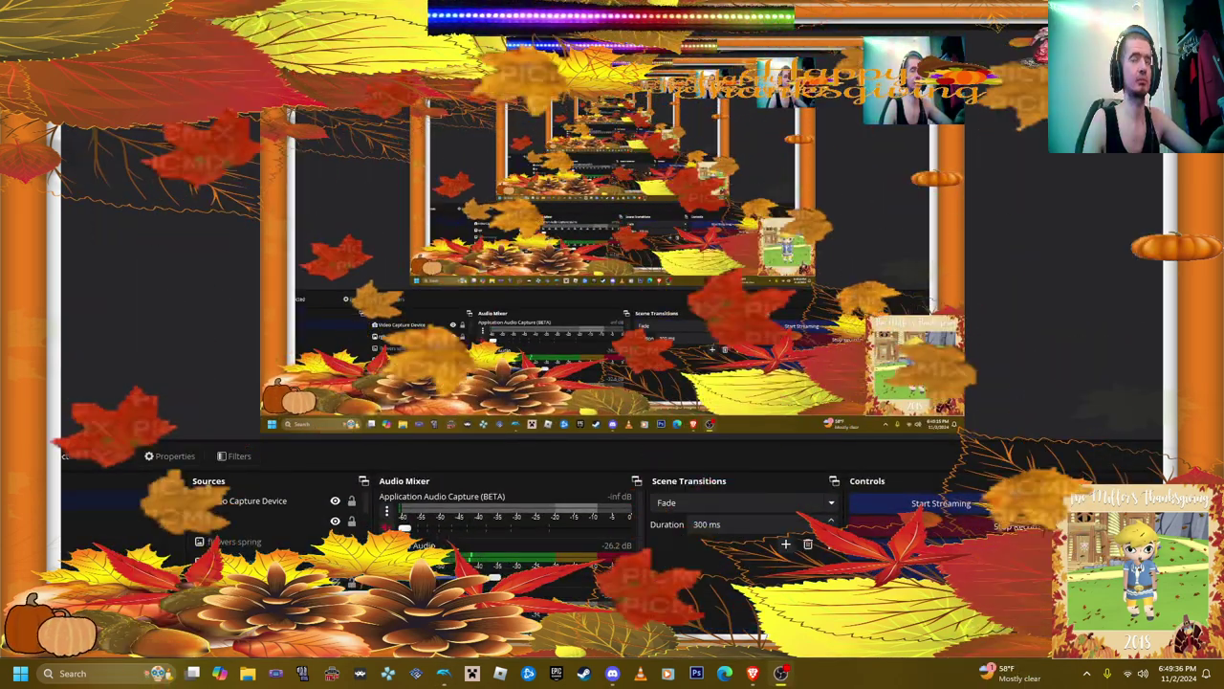
{"action": "left_click", "coordinate": [784, 674]}
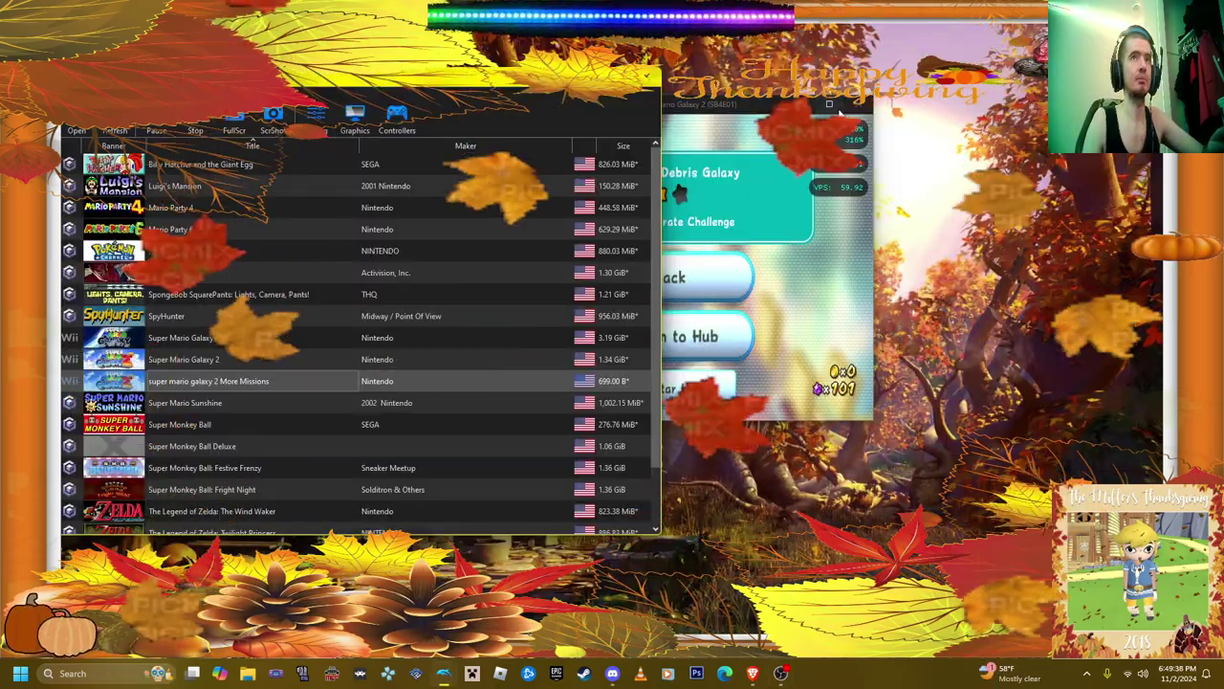
{"action": "left_click", "coordinate": [830, 103]}
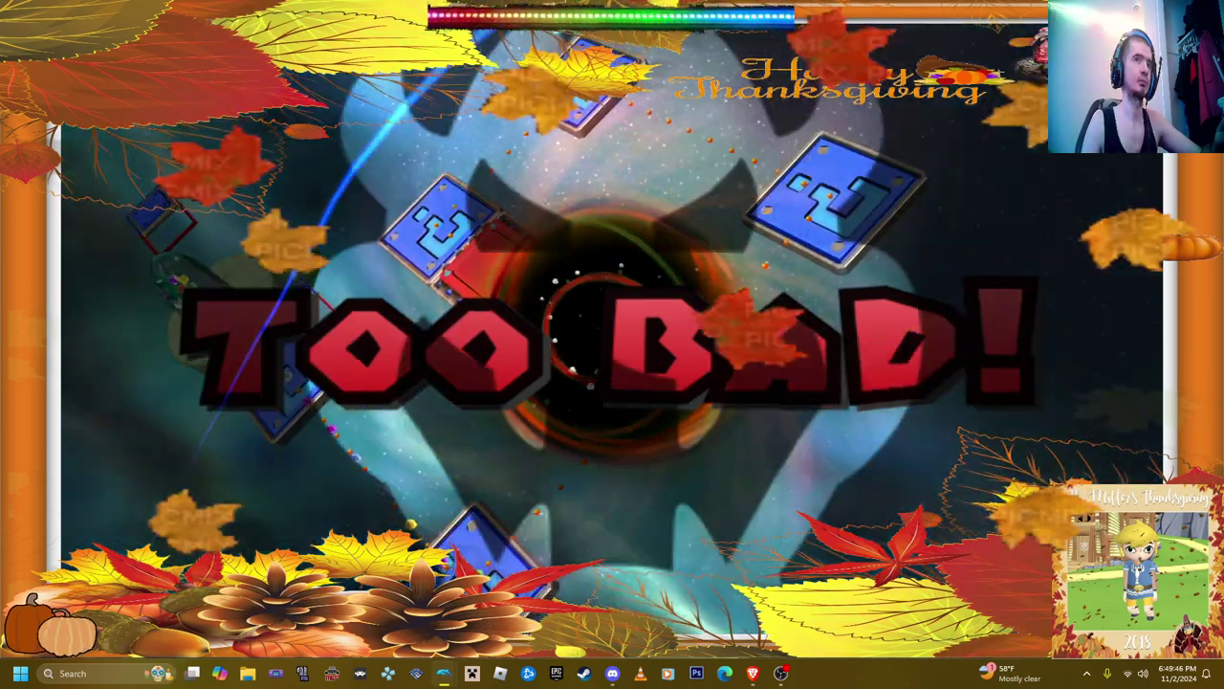
Step: After Luigi's death, load the saved state from its slot and return to fullscreen
{"action": "key", "text": "alt+Return"}
{"action": "left_click", "coordinate": [110, 92]}
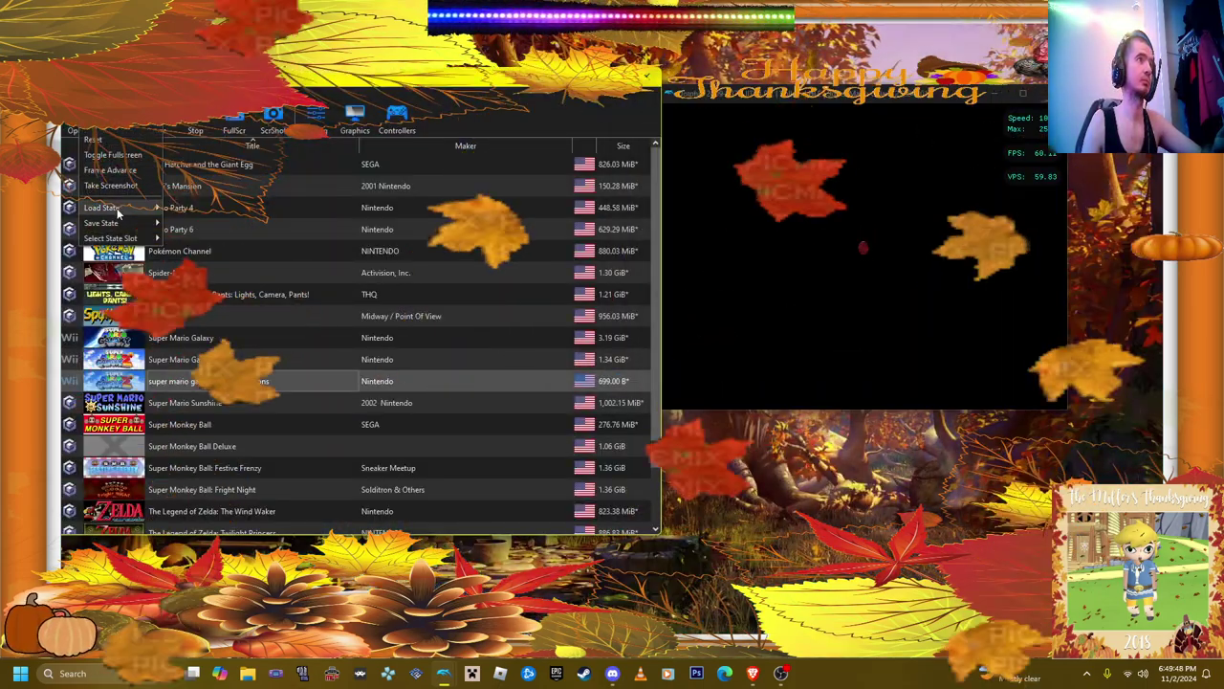
{"action": "left_click", "coordinate": [335, 239]}
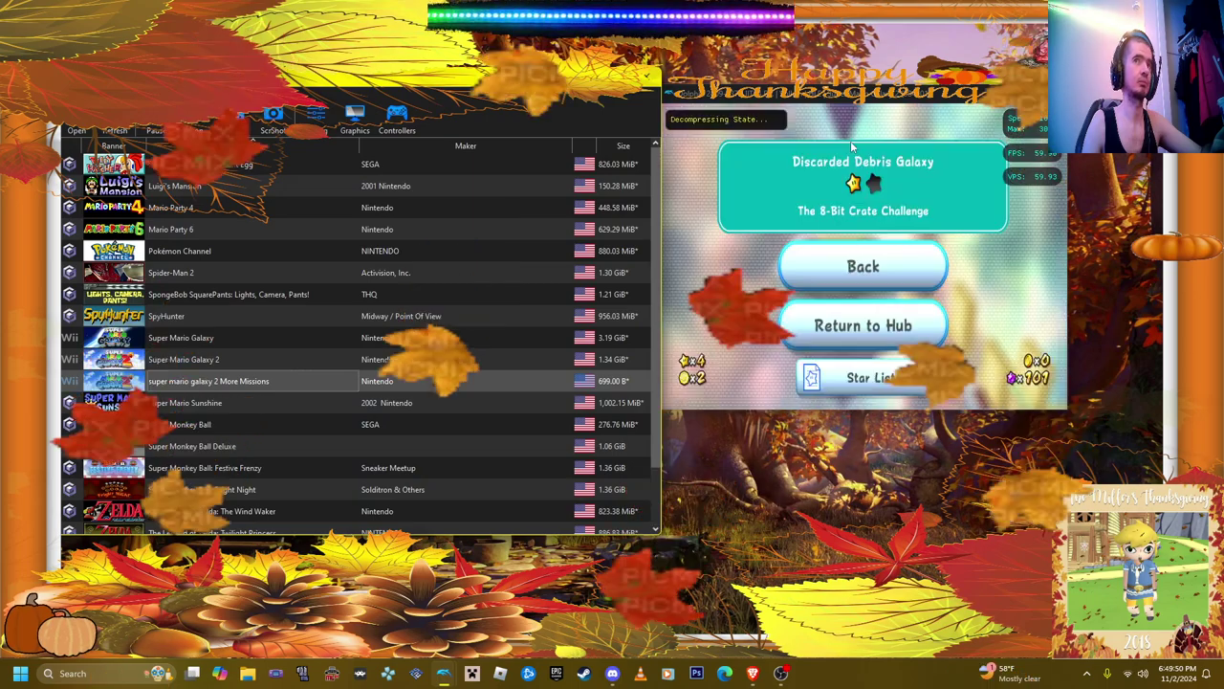
{"action": "left_click", "coordinate": [1031, 94]}
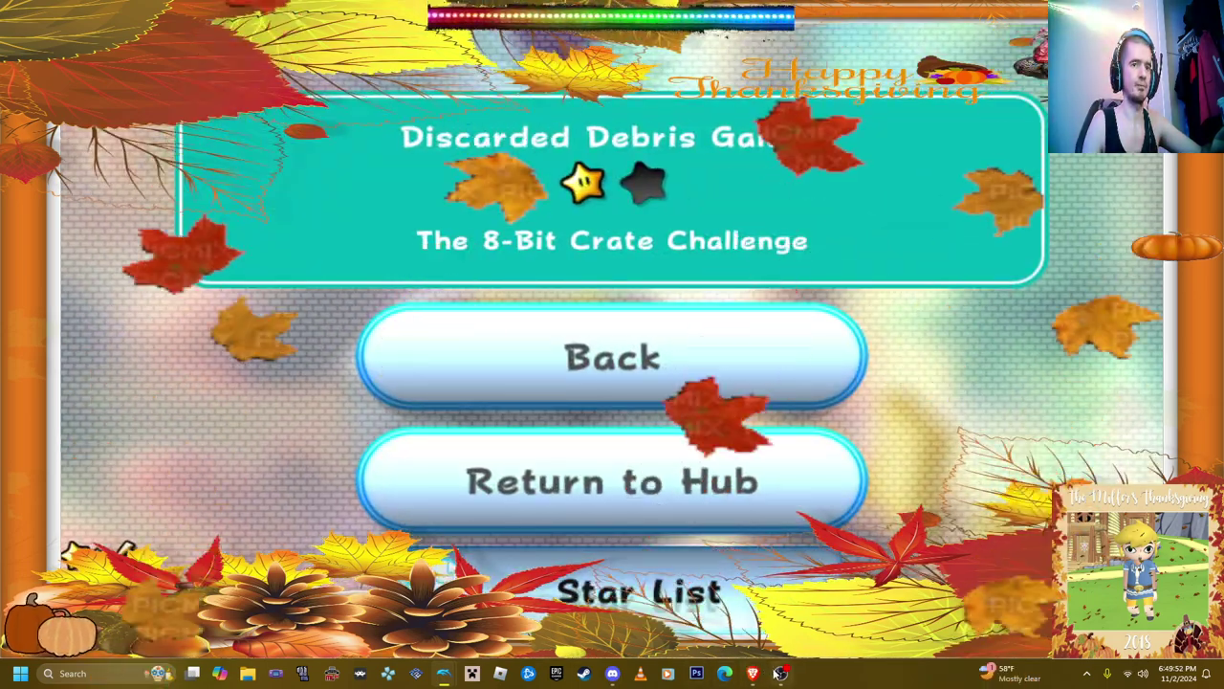